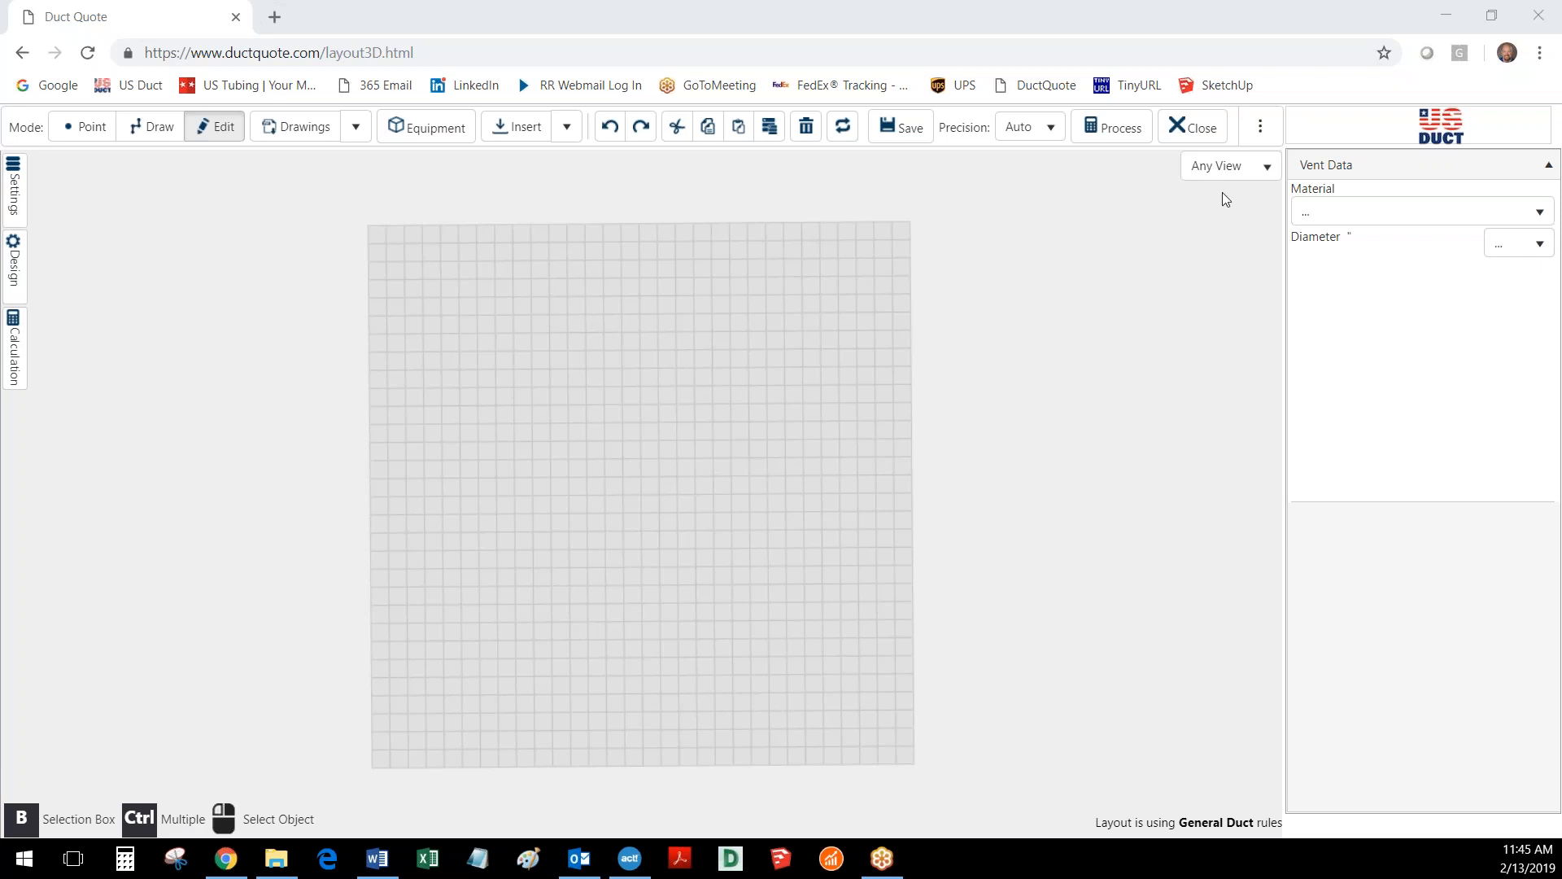
Step: Set the vent data to US-Duct material with a 6-inch diameter
left_click(1365, 216)
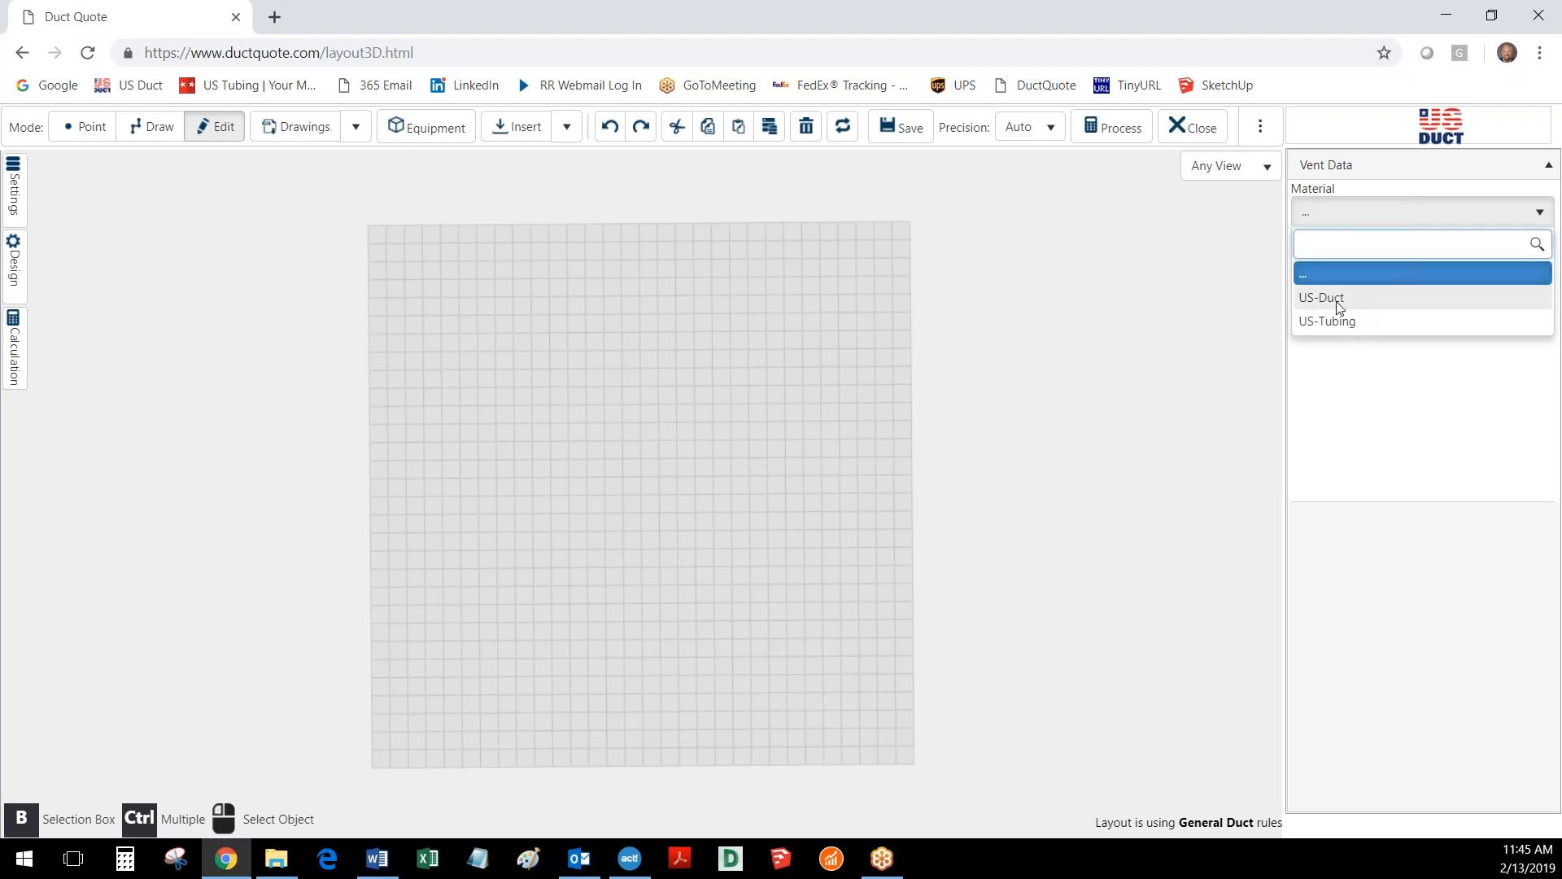
left_click(1337, 299)
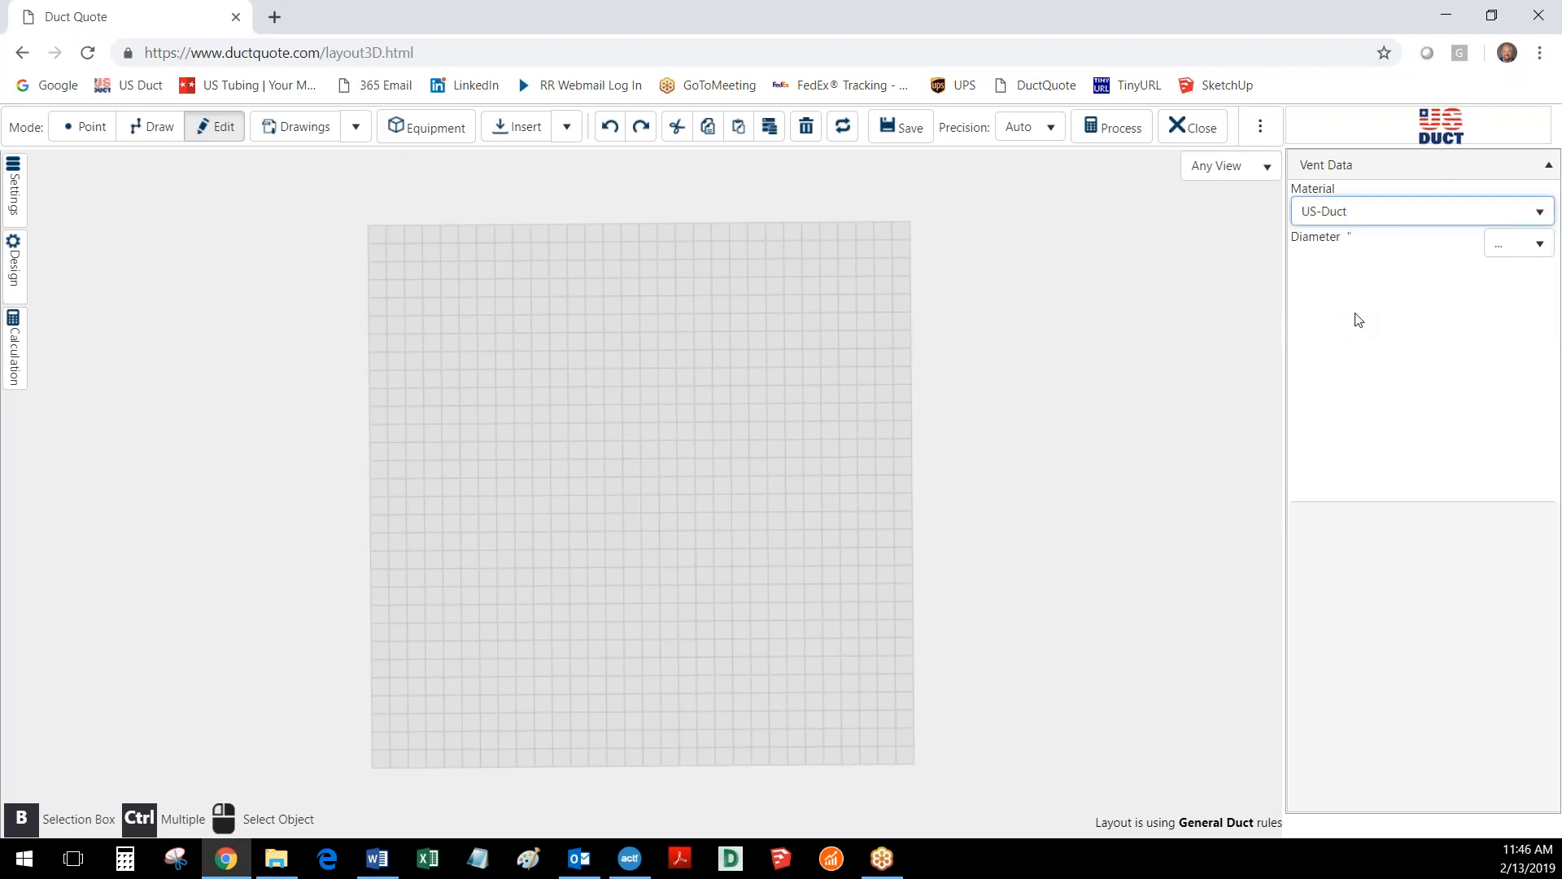
left_click(1506, 244)
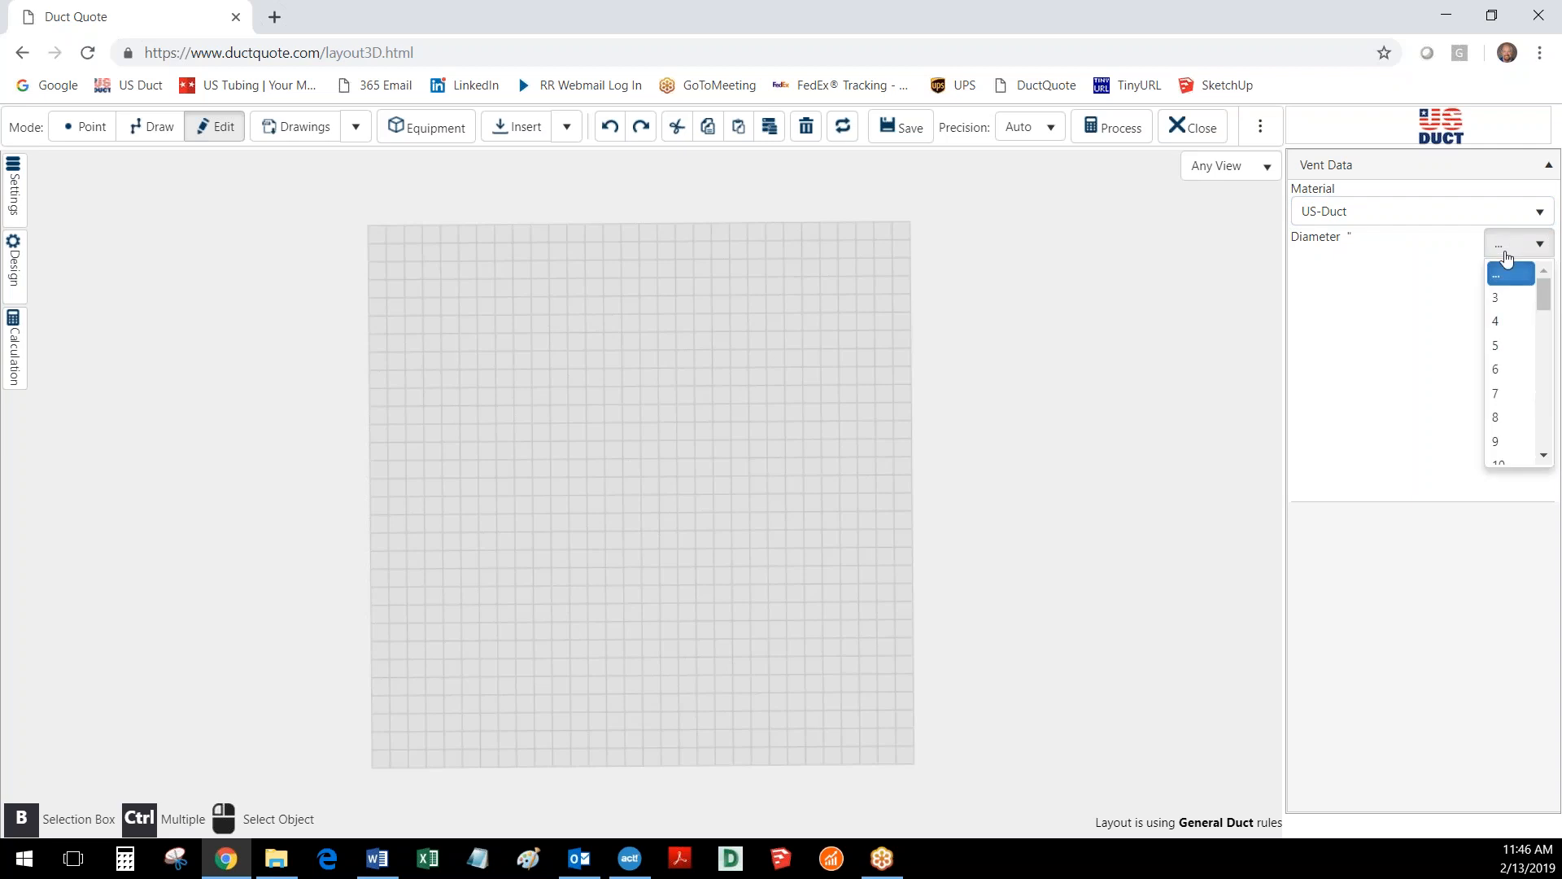
left_click(1505, 370)
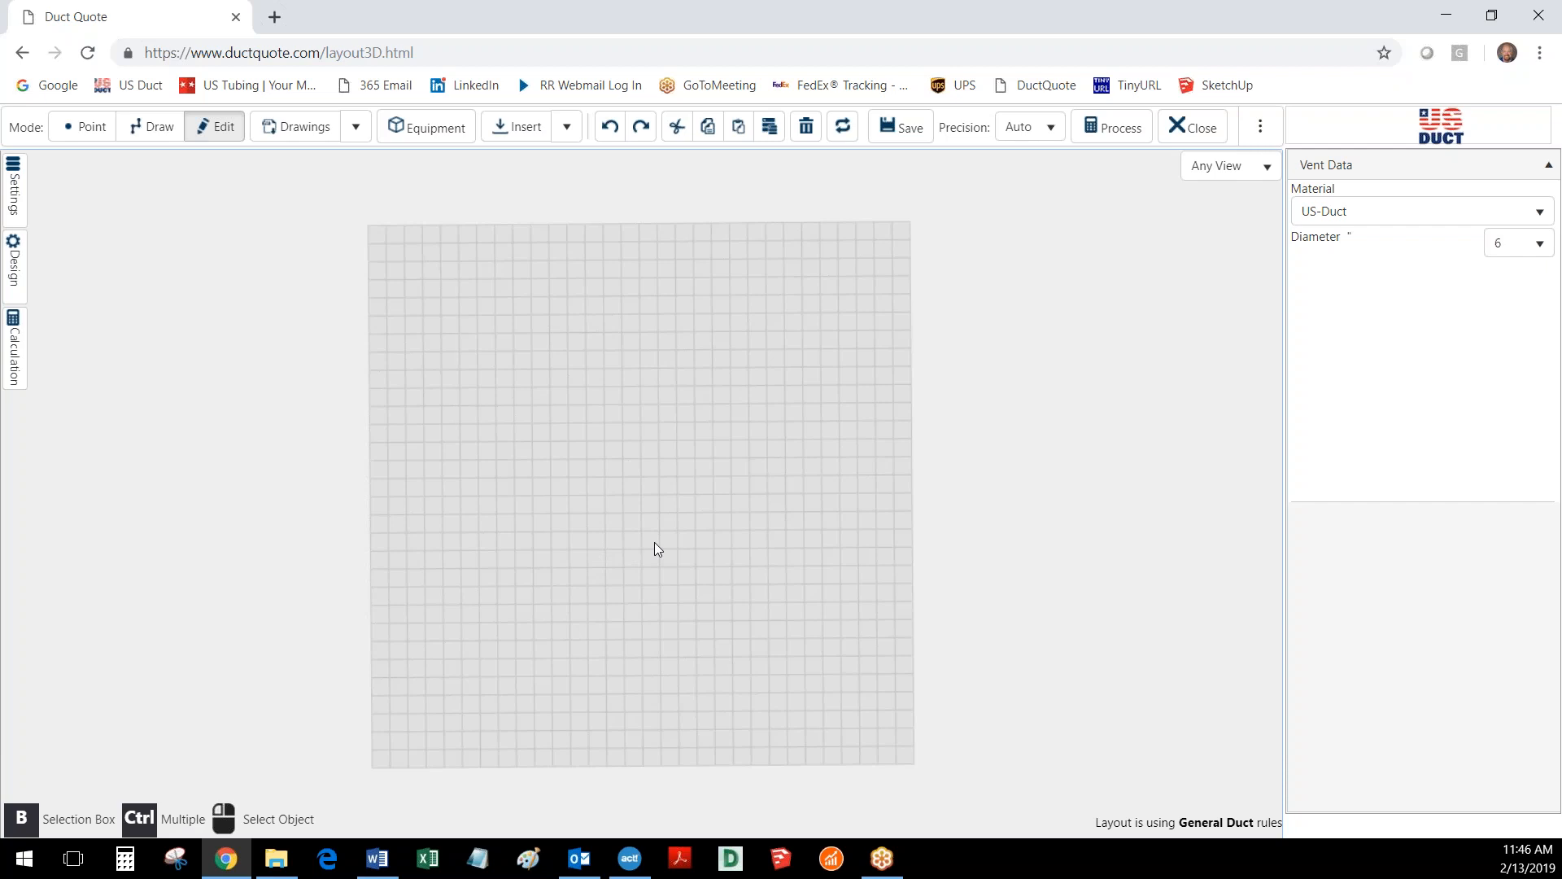
Step: Place a starting point 36" along x and 36" along z, at a height of 120" above the floor
scroll(655, 542, "up", 5)
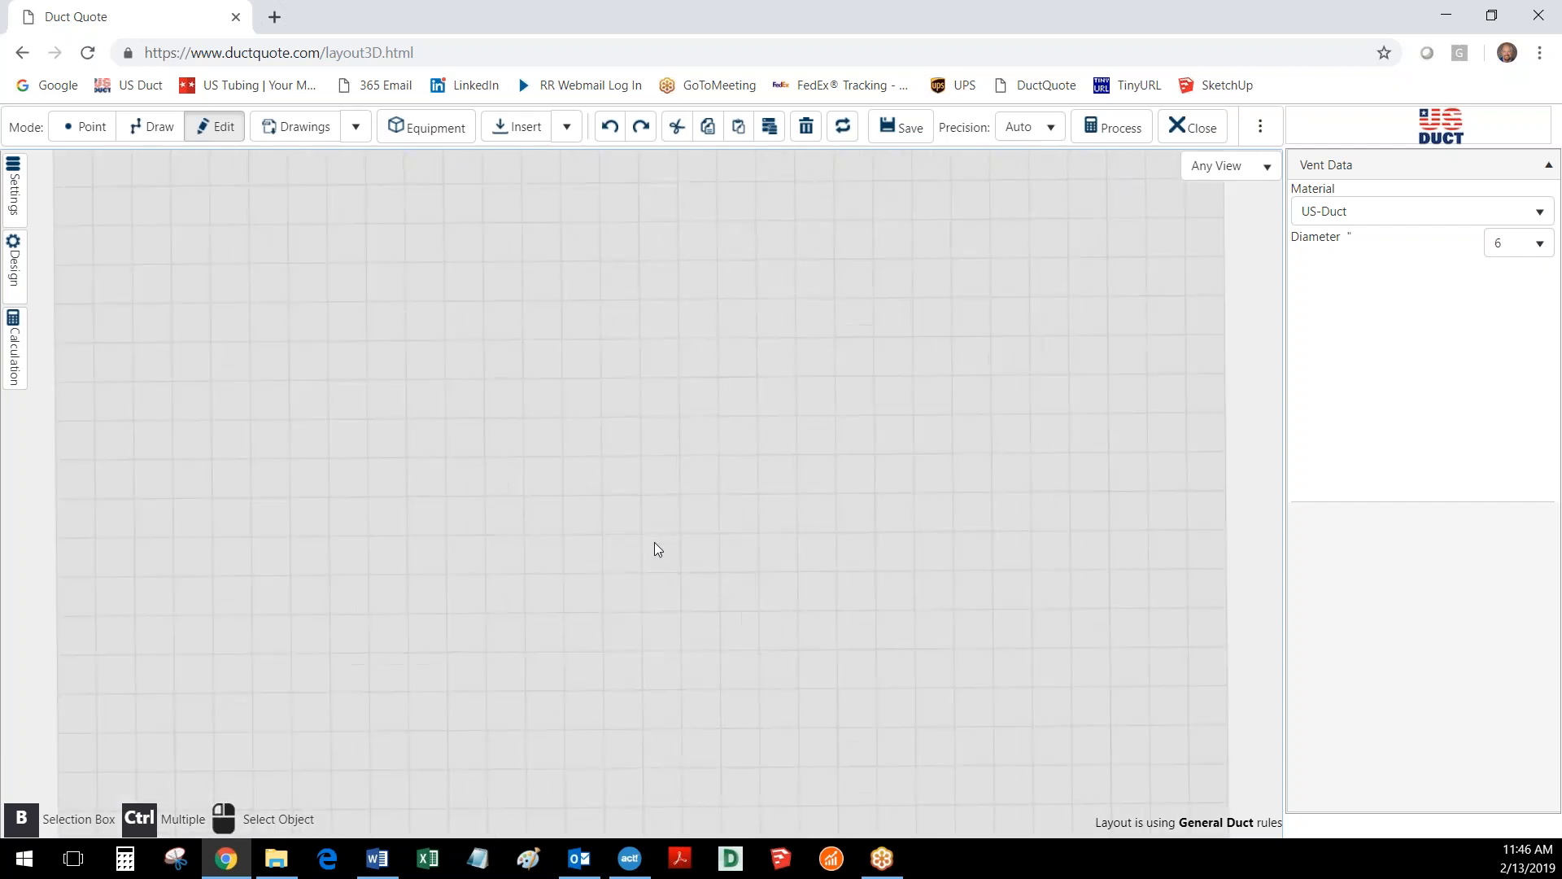
scroll(655, 543, "down", 10)
scroll(656, 543, "up", 3)
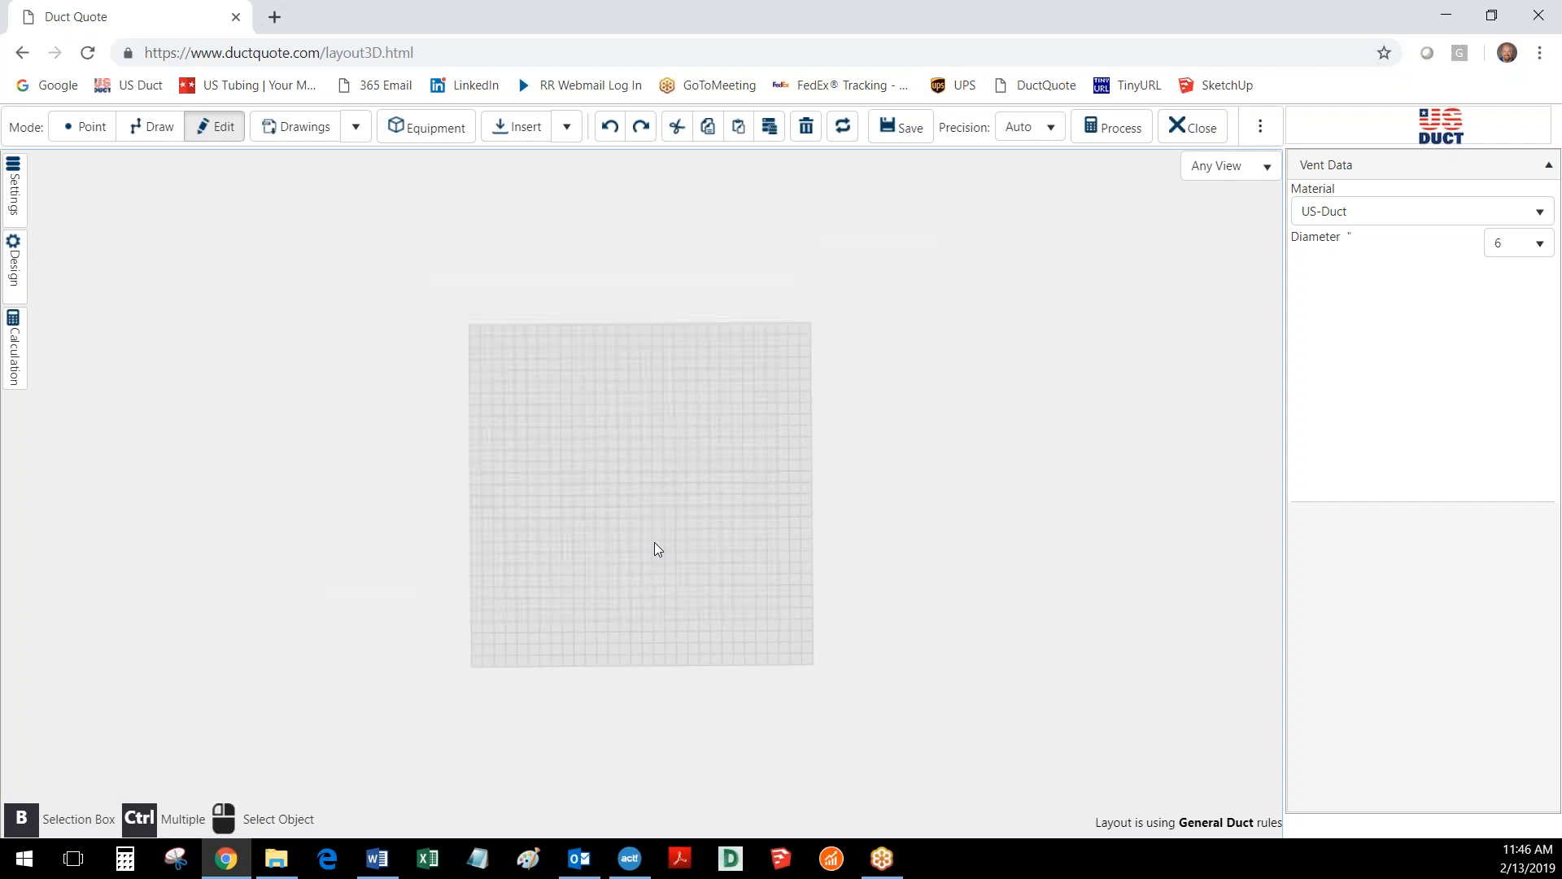
scroll(656, 543, "up", 4)
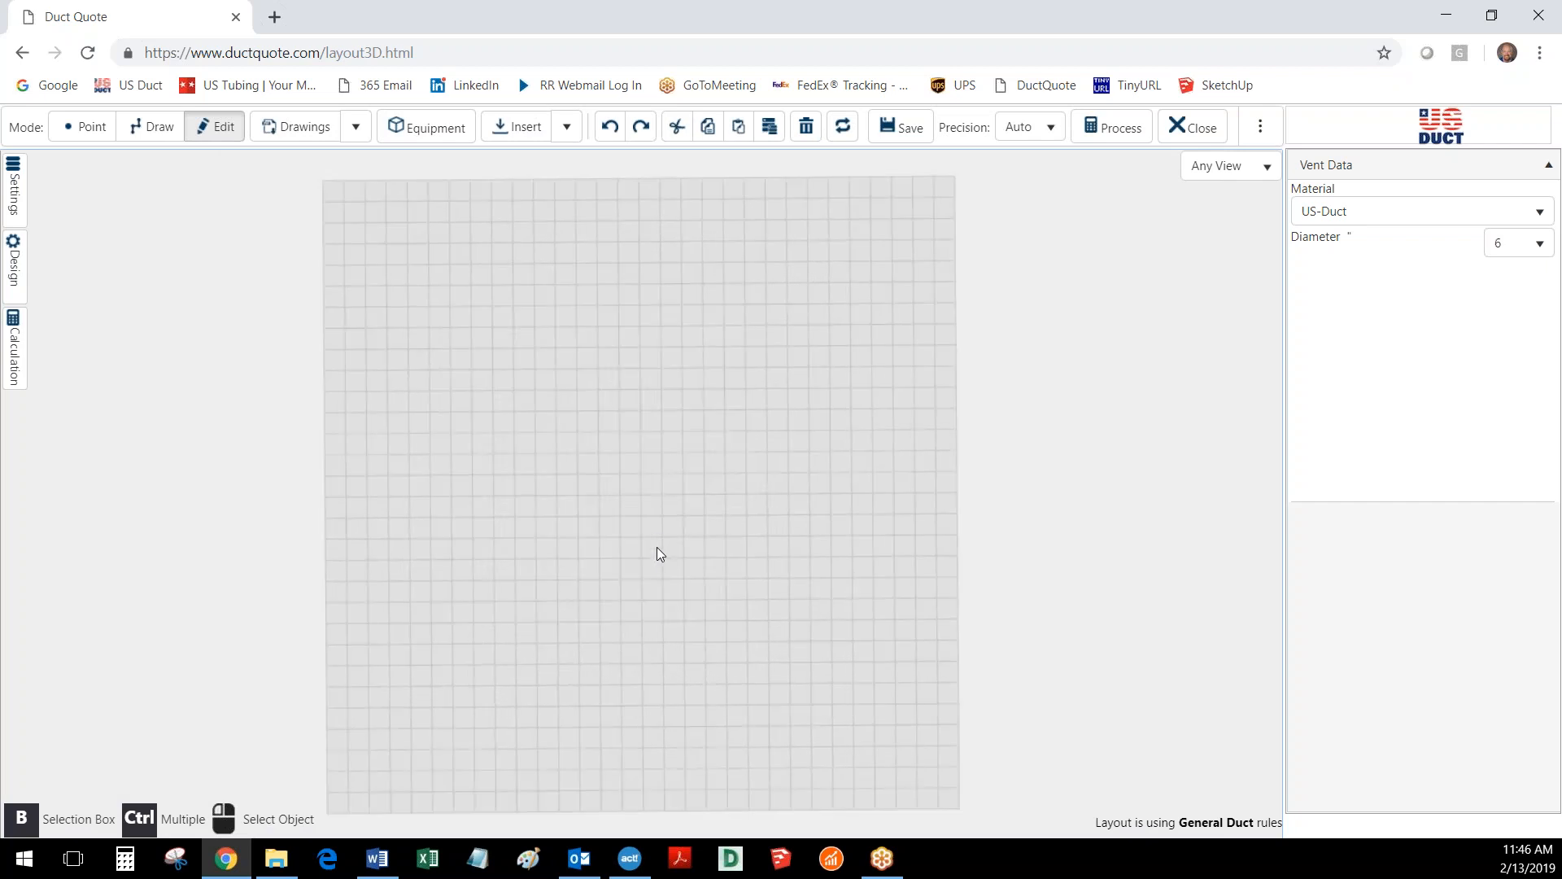
left_click_drag(657, 623, 662, 677)
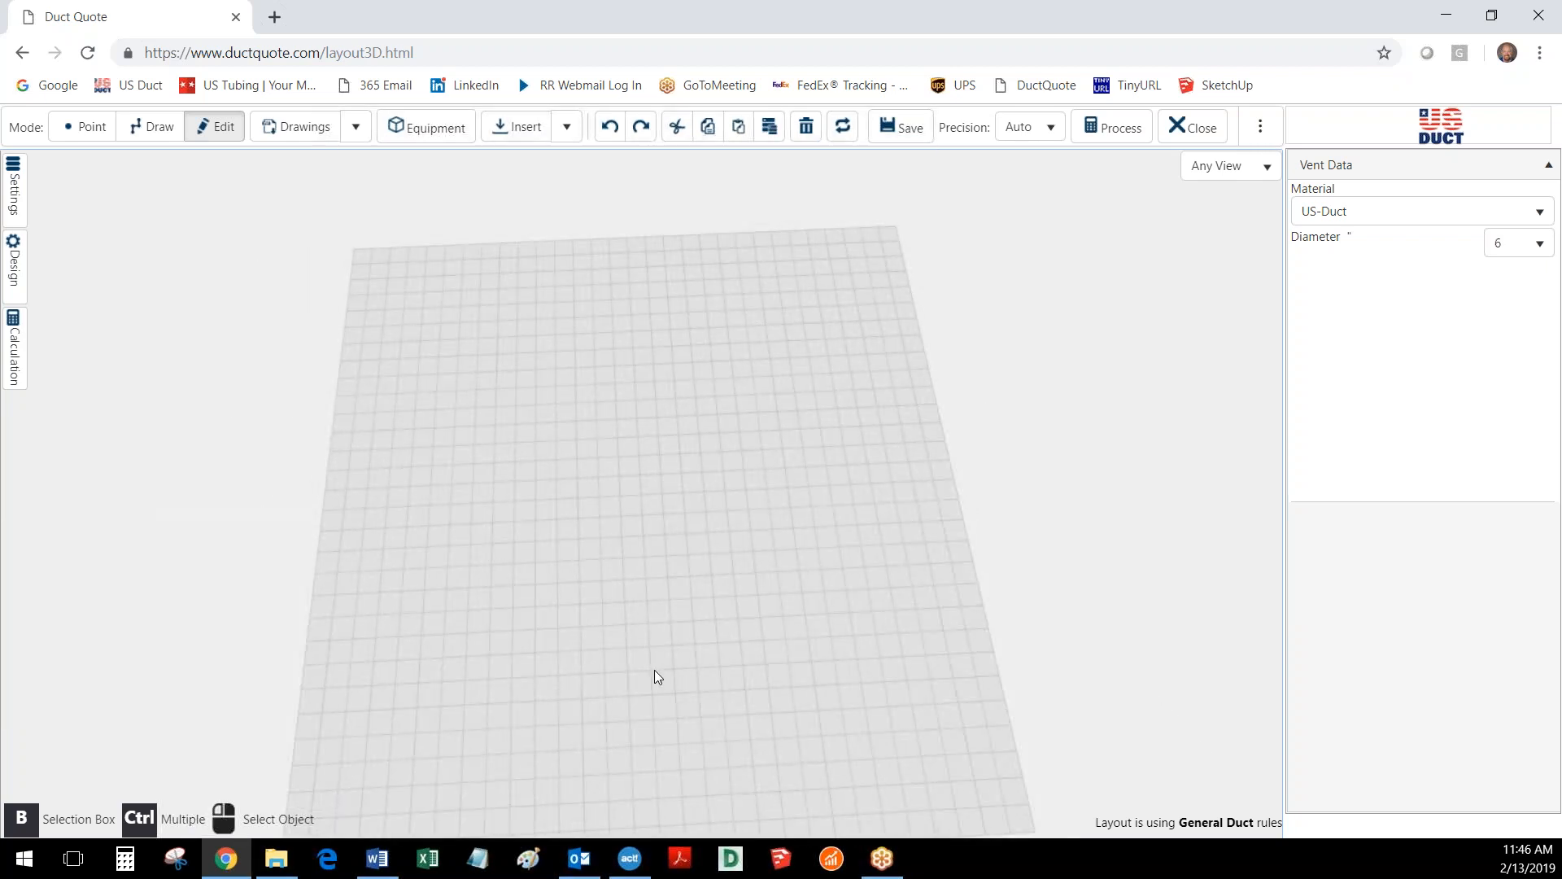
right_click_drag(617, 501, 644, 437)
left_click_drag(638, 457, 802, 510)
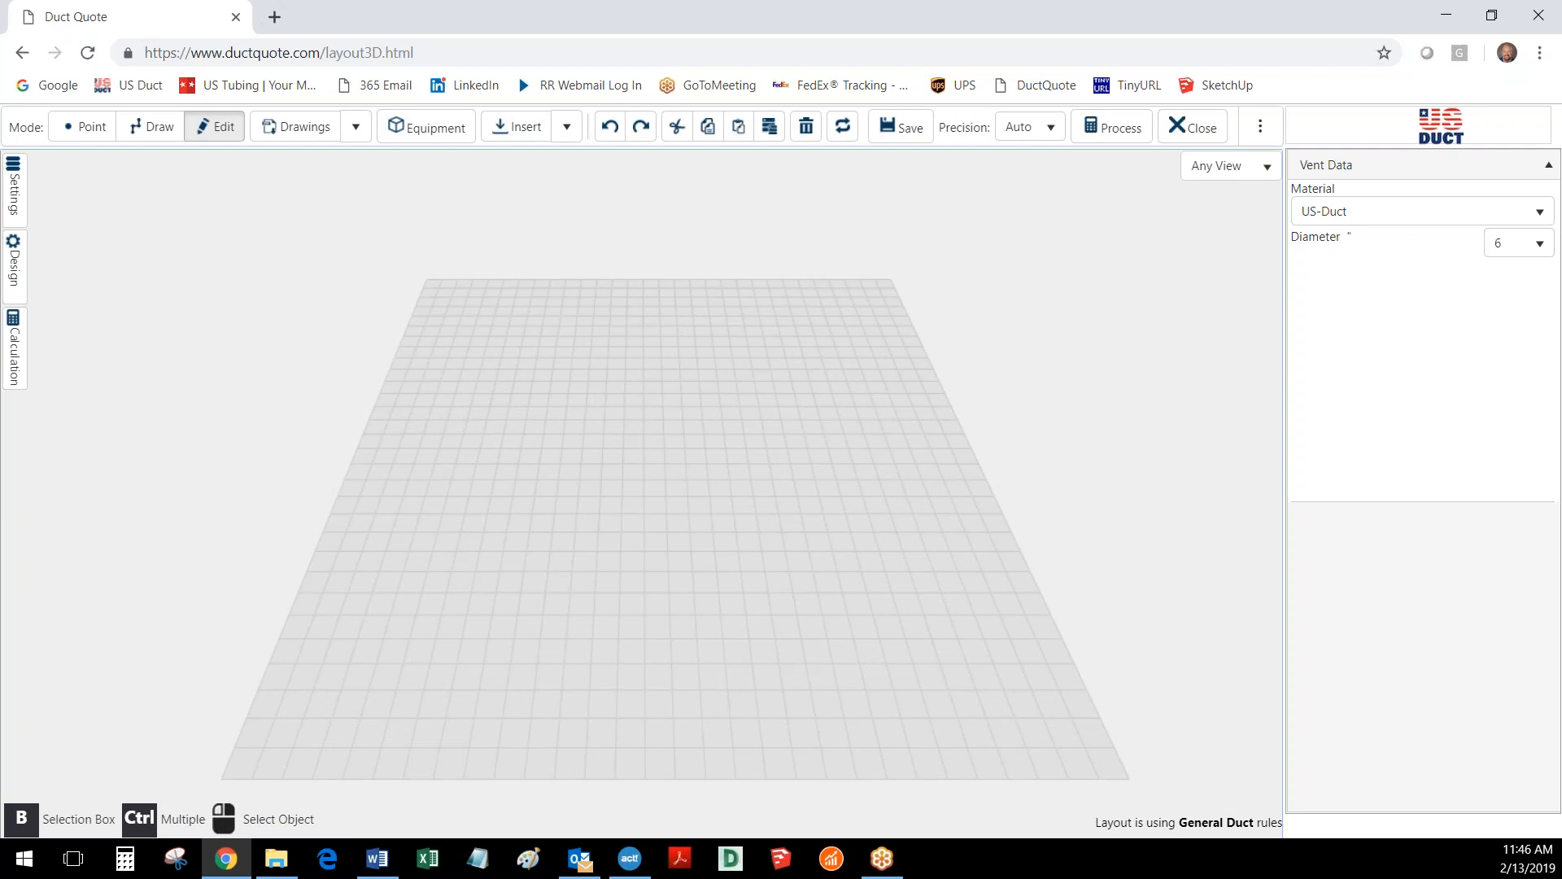
left_click(89, 129)
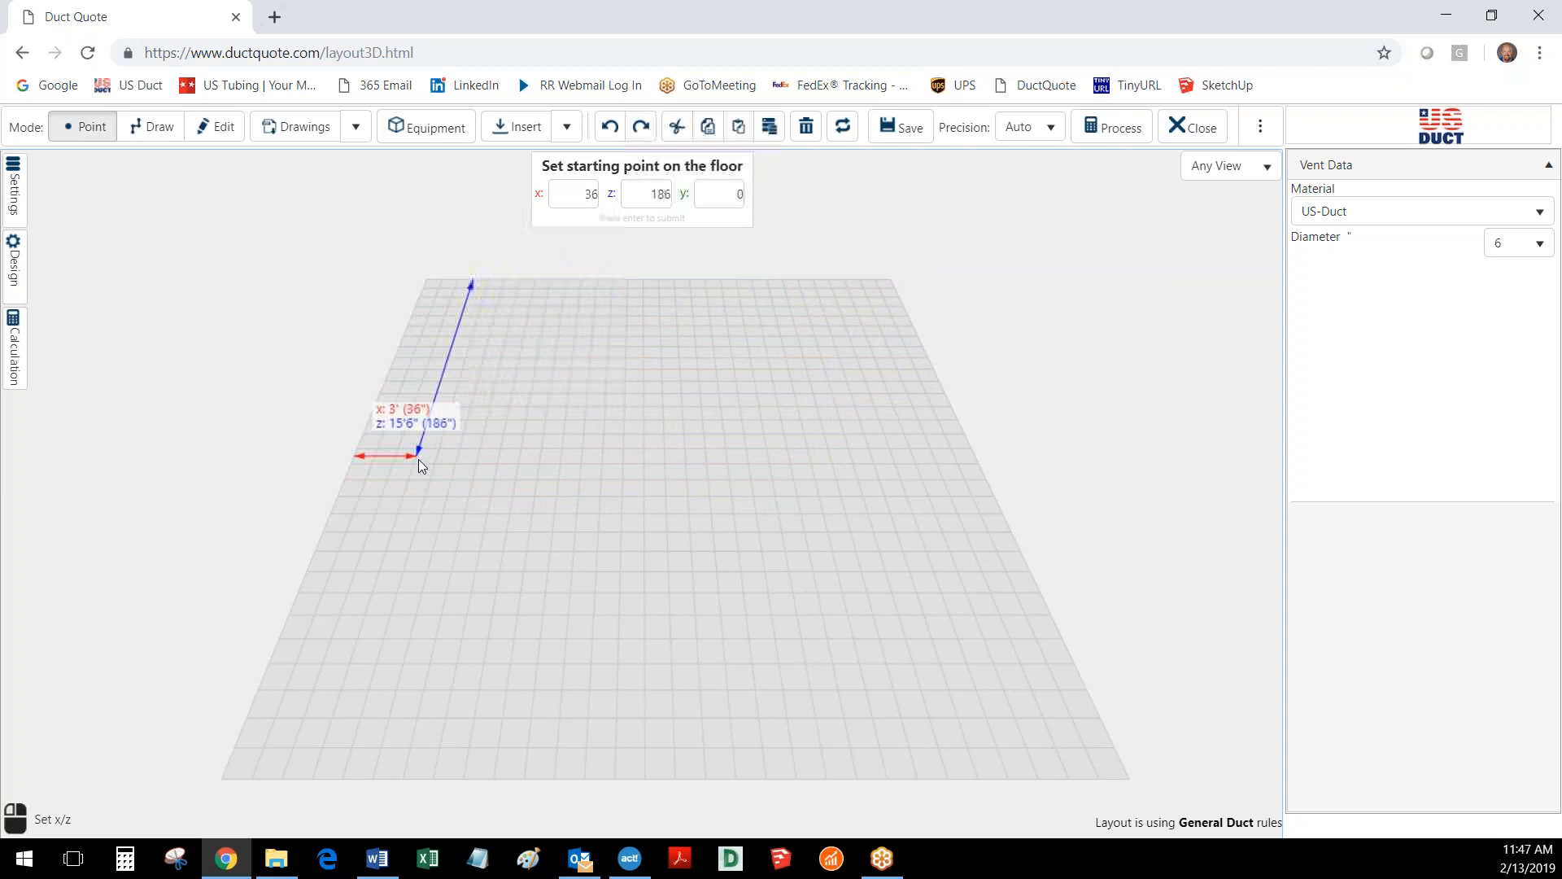
left_click(466, 306)
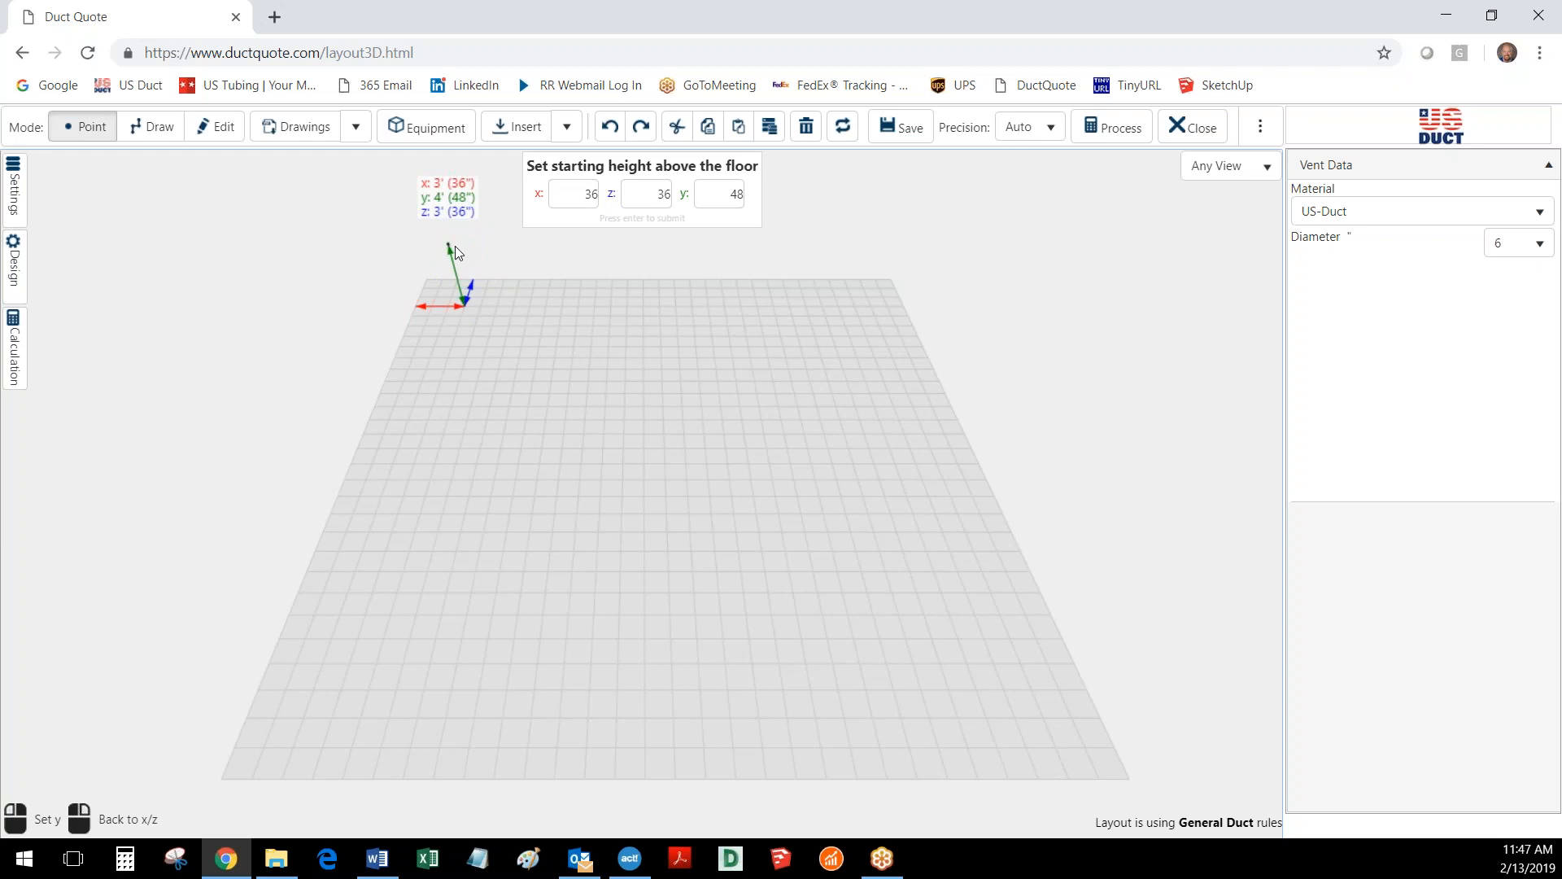
middle_click_drag(456, 246, 501, 513)
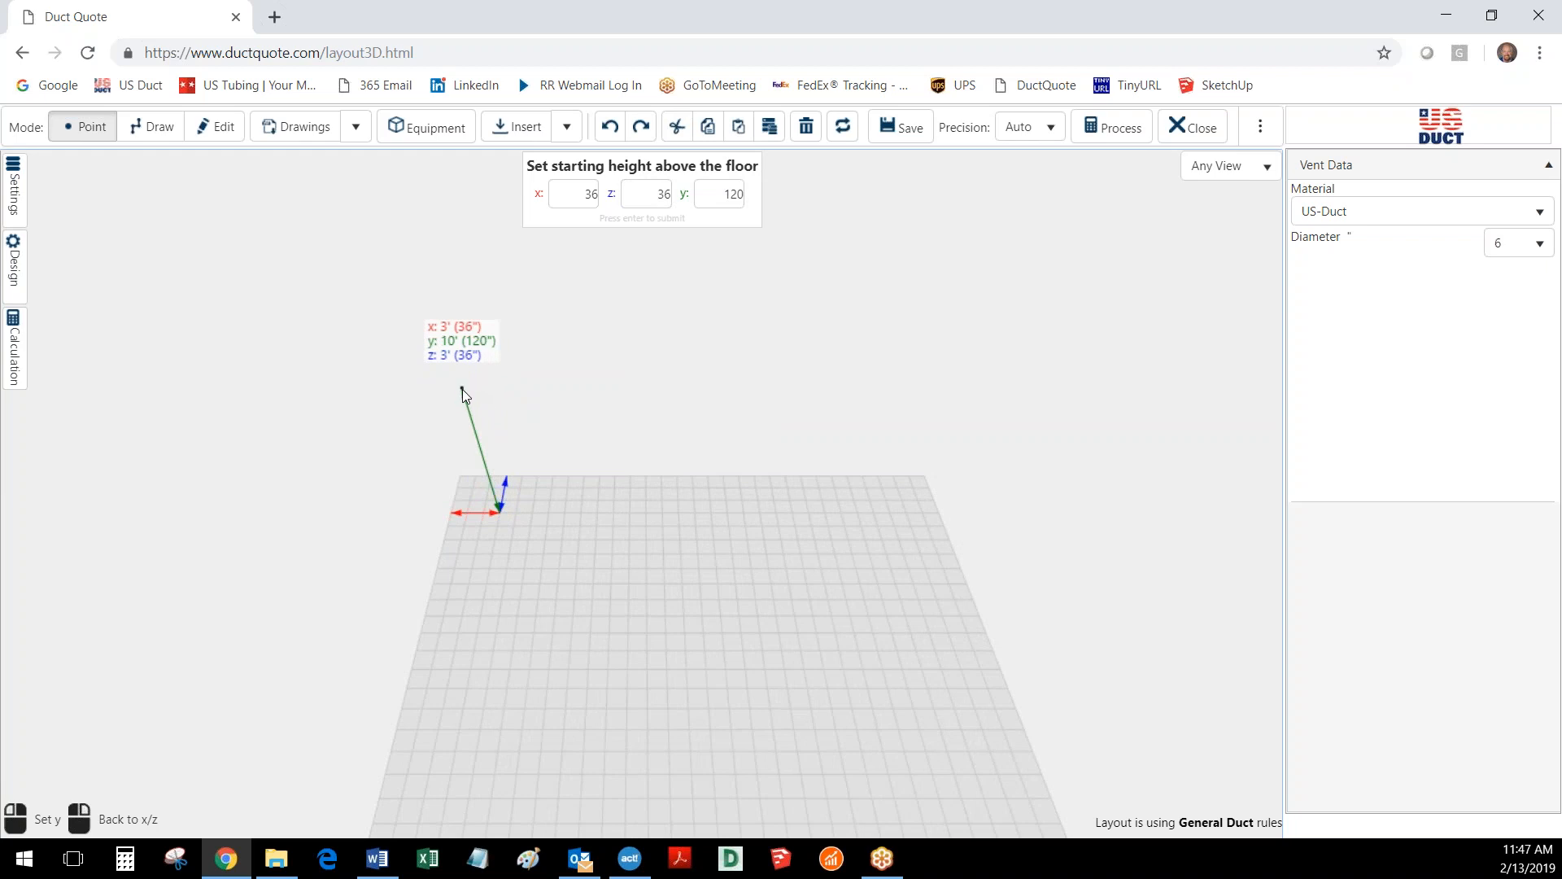
left_click(462, 389)
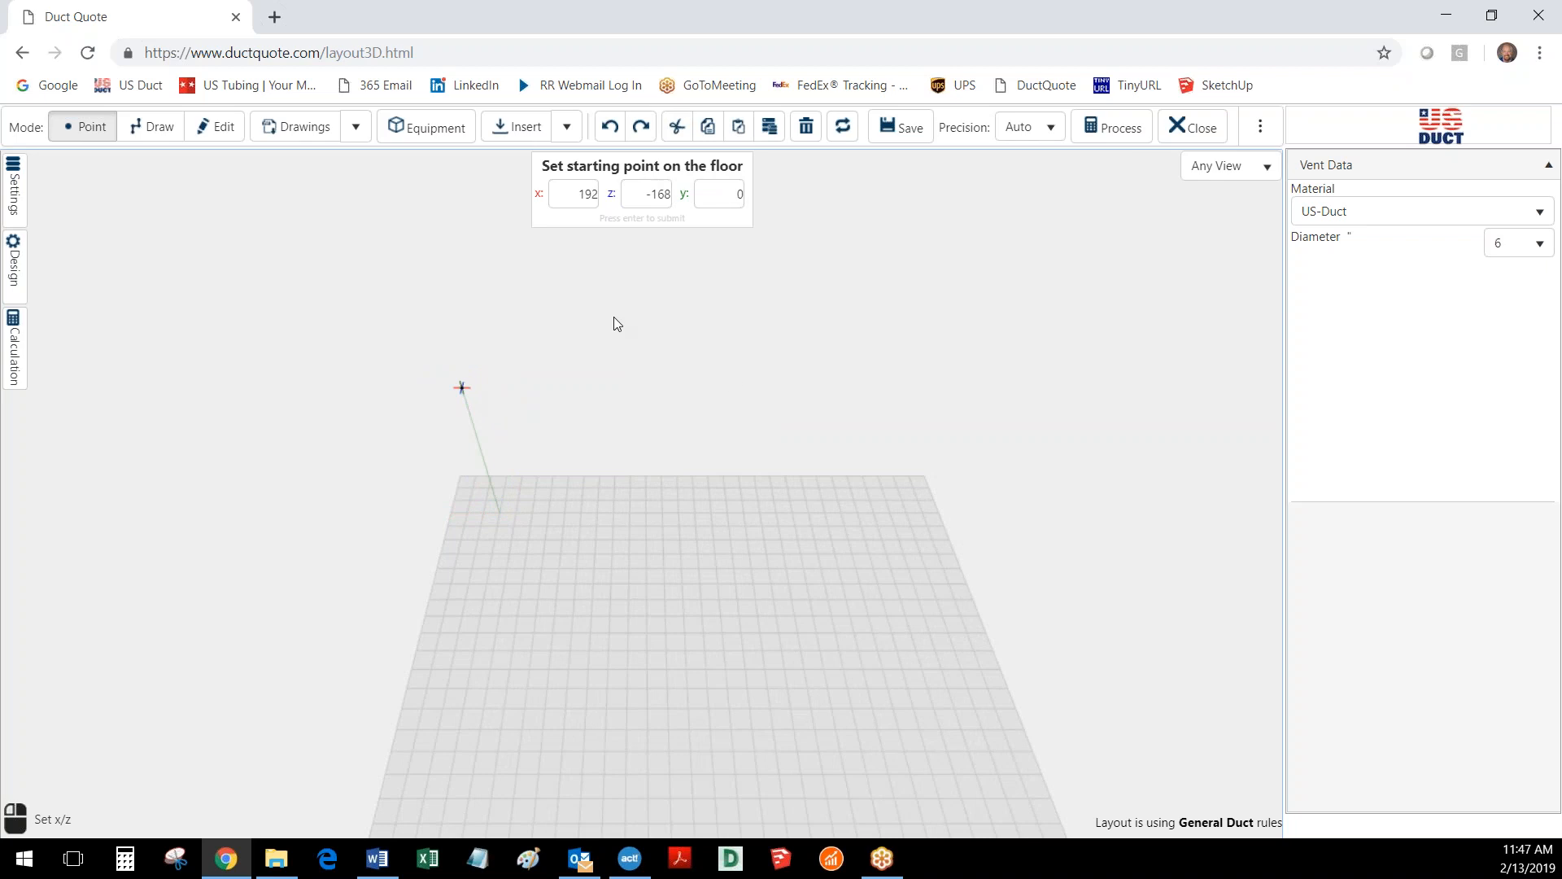
Step: Draw a 60" horizontal duct segment from the starting point along the positive x axis
left_click(155, 128)
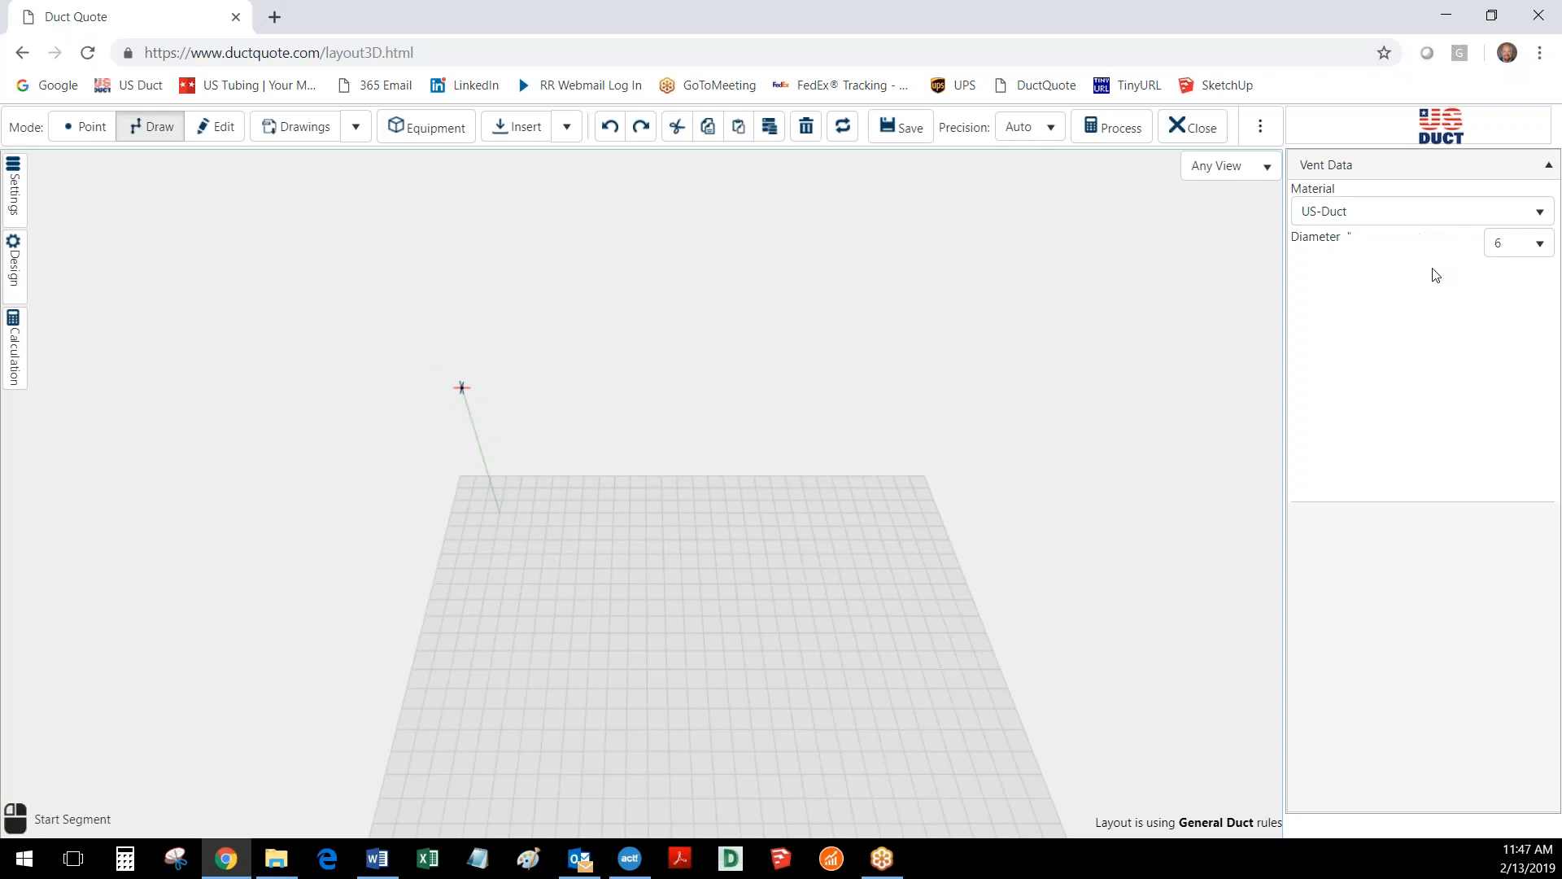
mouse_move(463, 388)
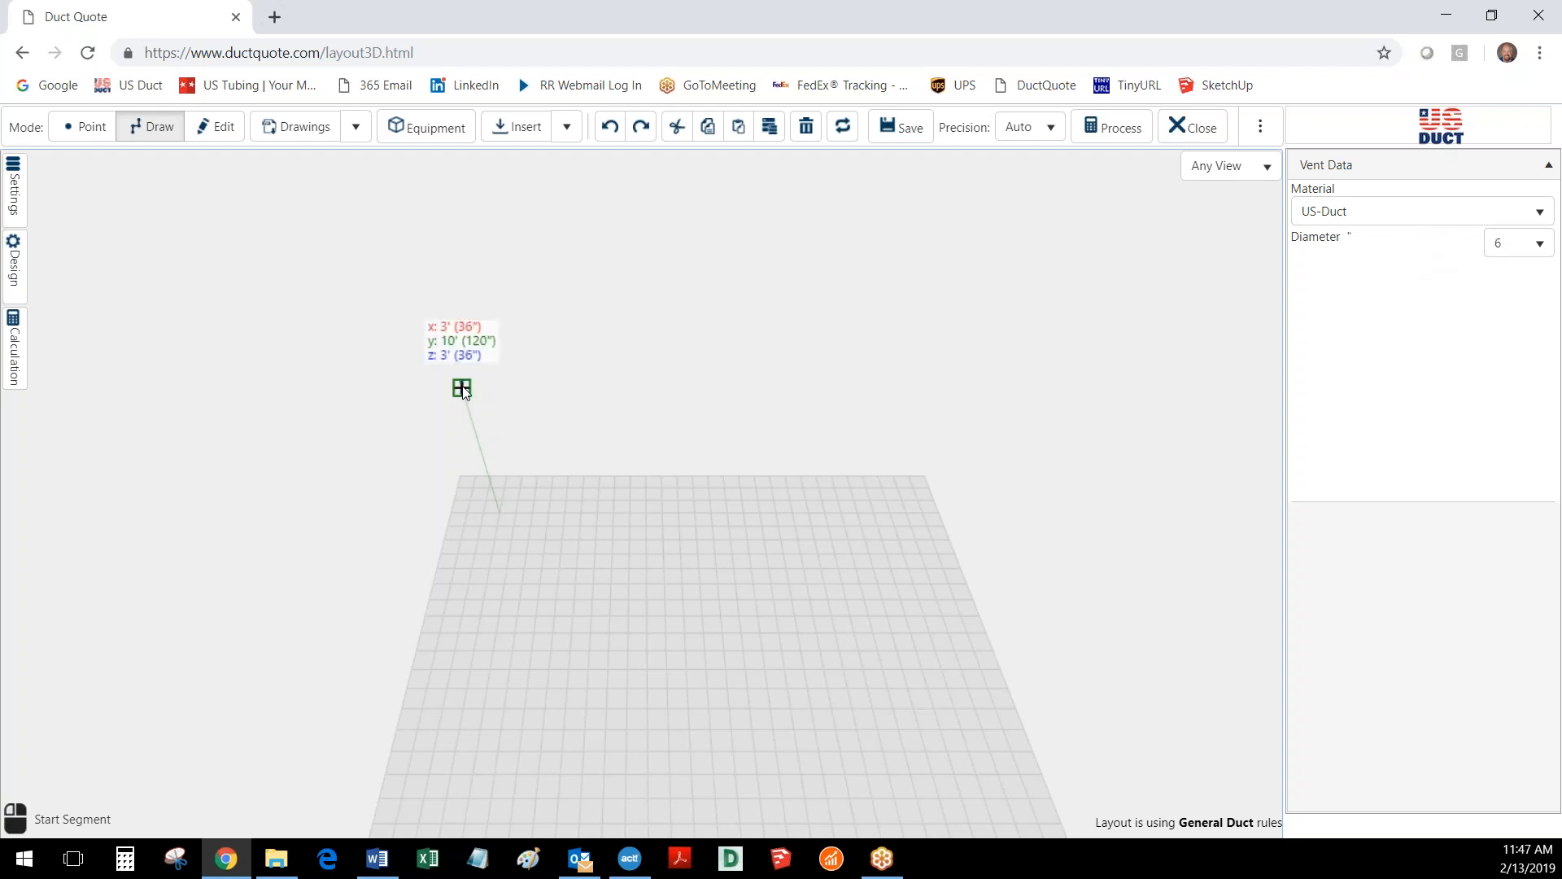
left_click(462, 389)
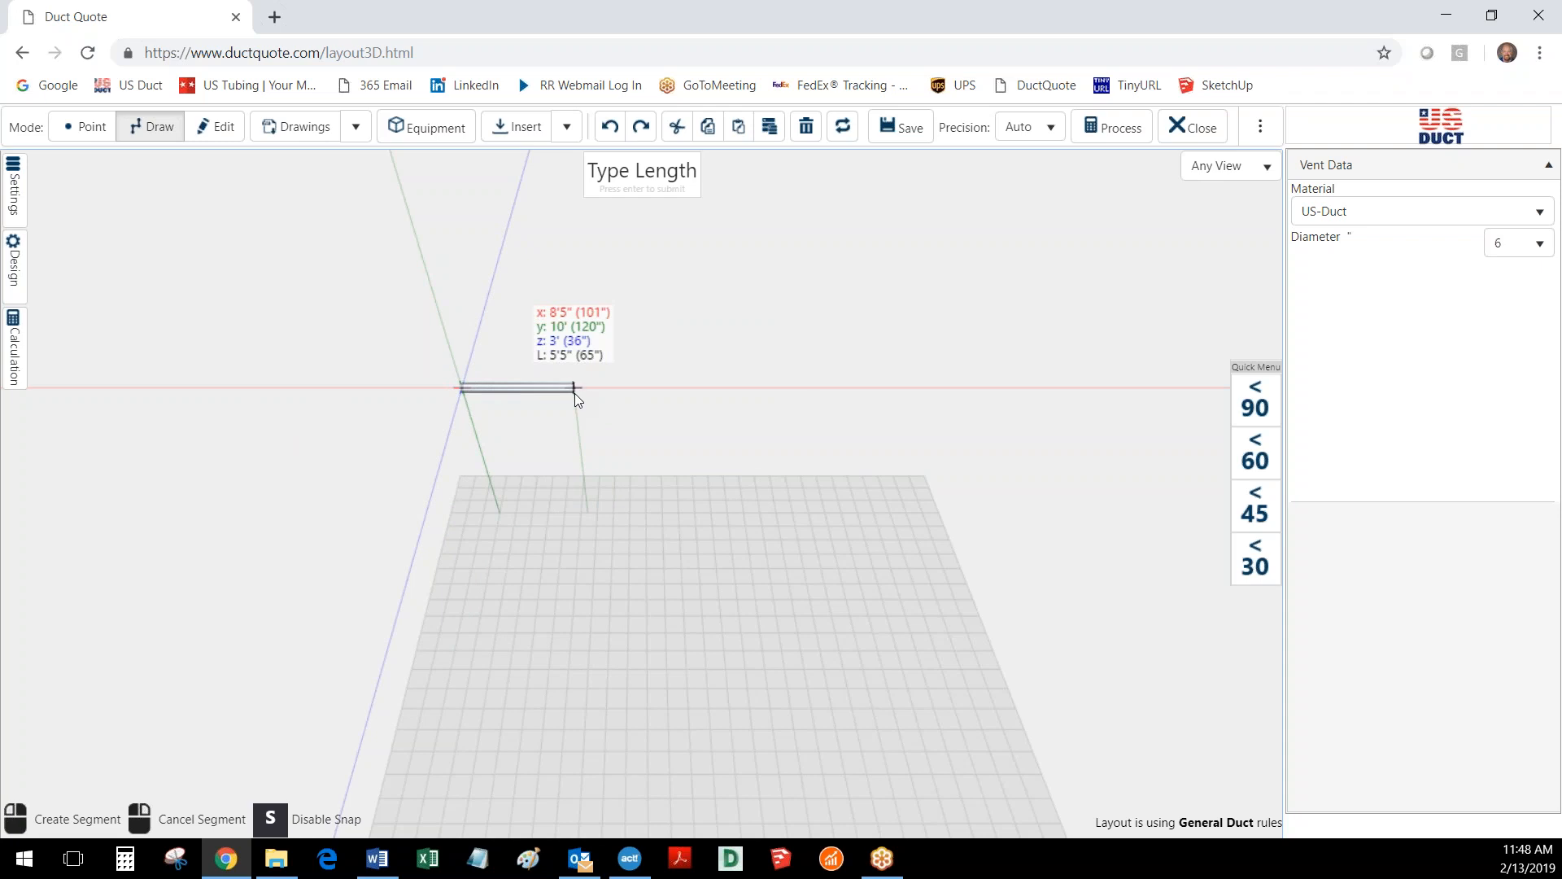
type("60")
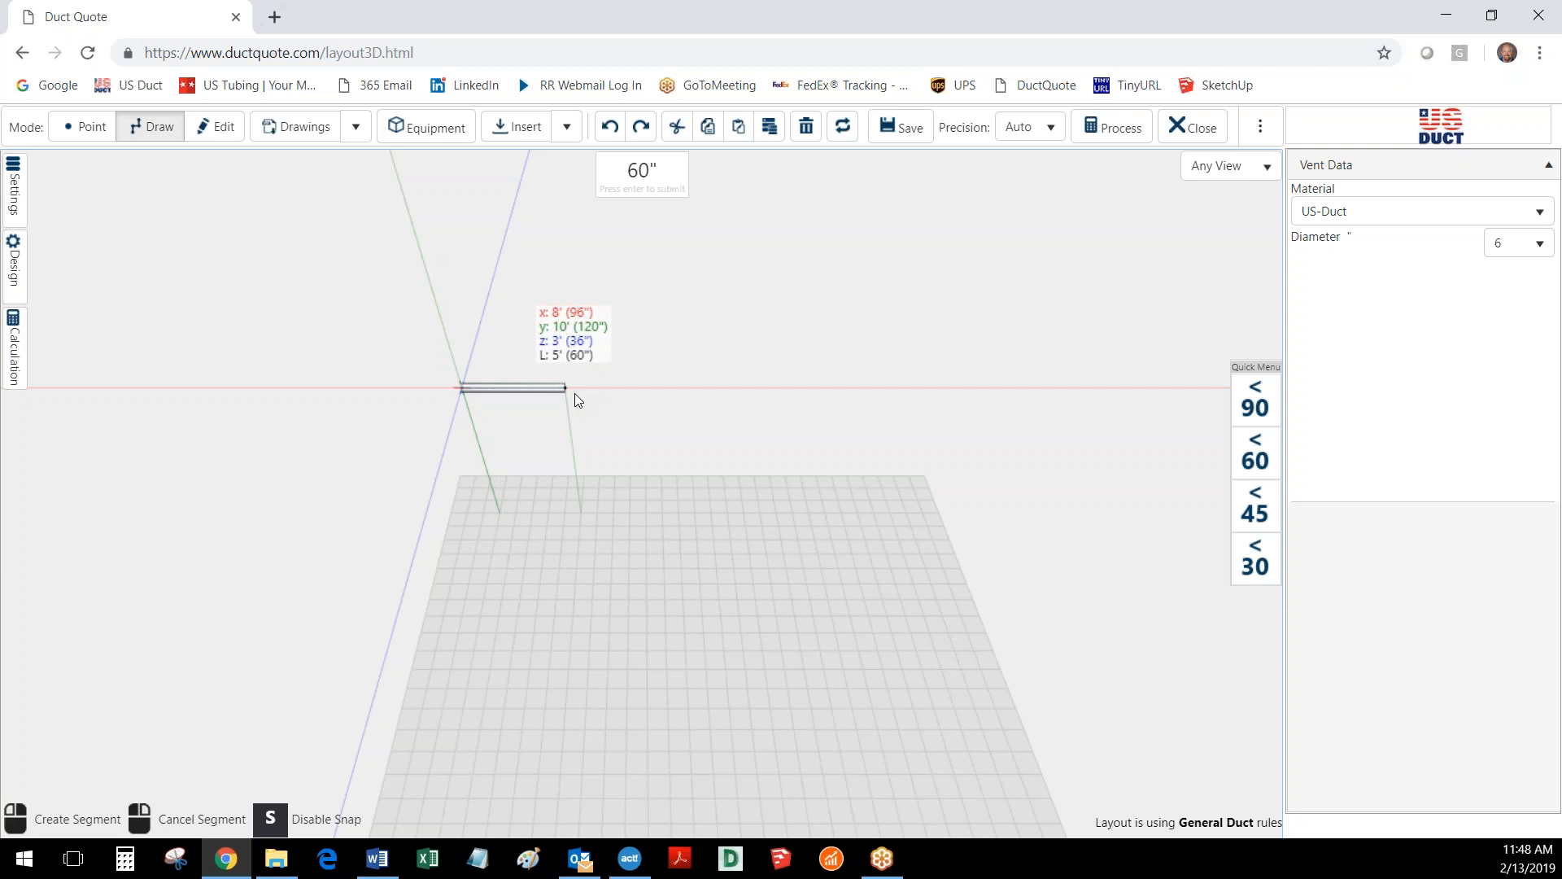
key("Return")
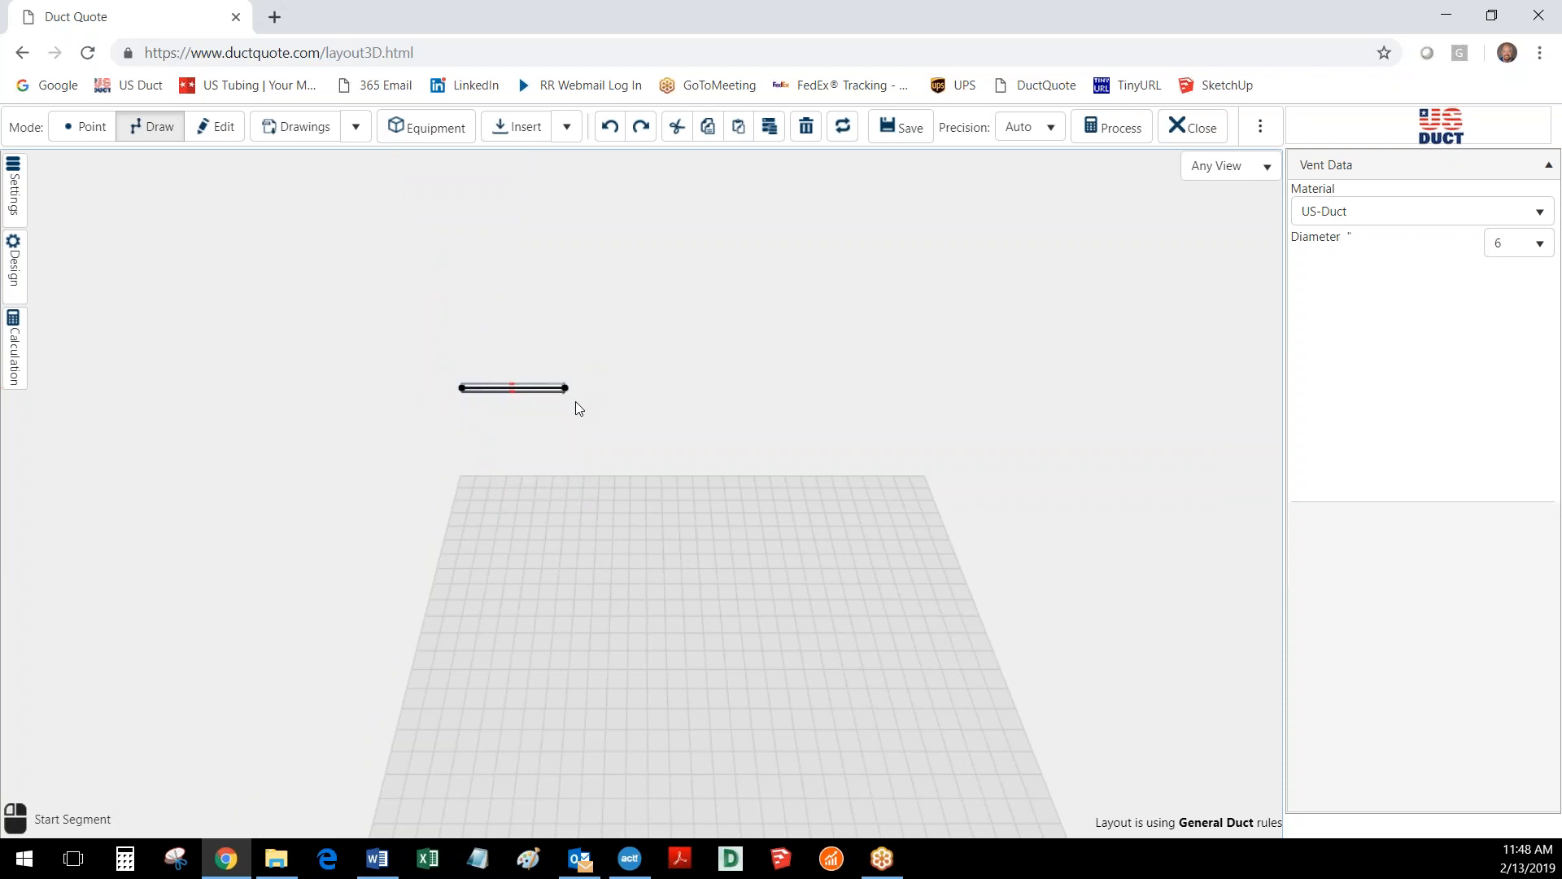
Step: Reverse the flow direction of the 60" duct segment and deselect it
scroll(578, 404, "up", 5)
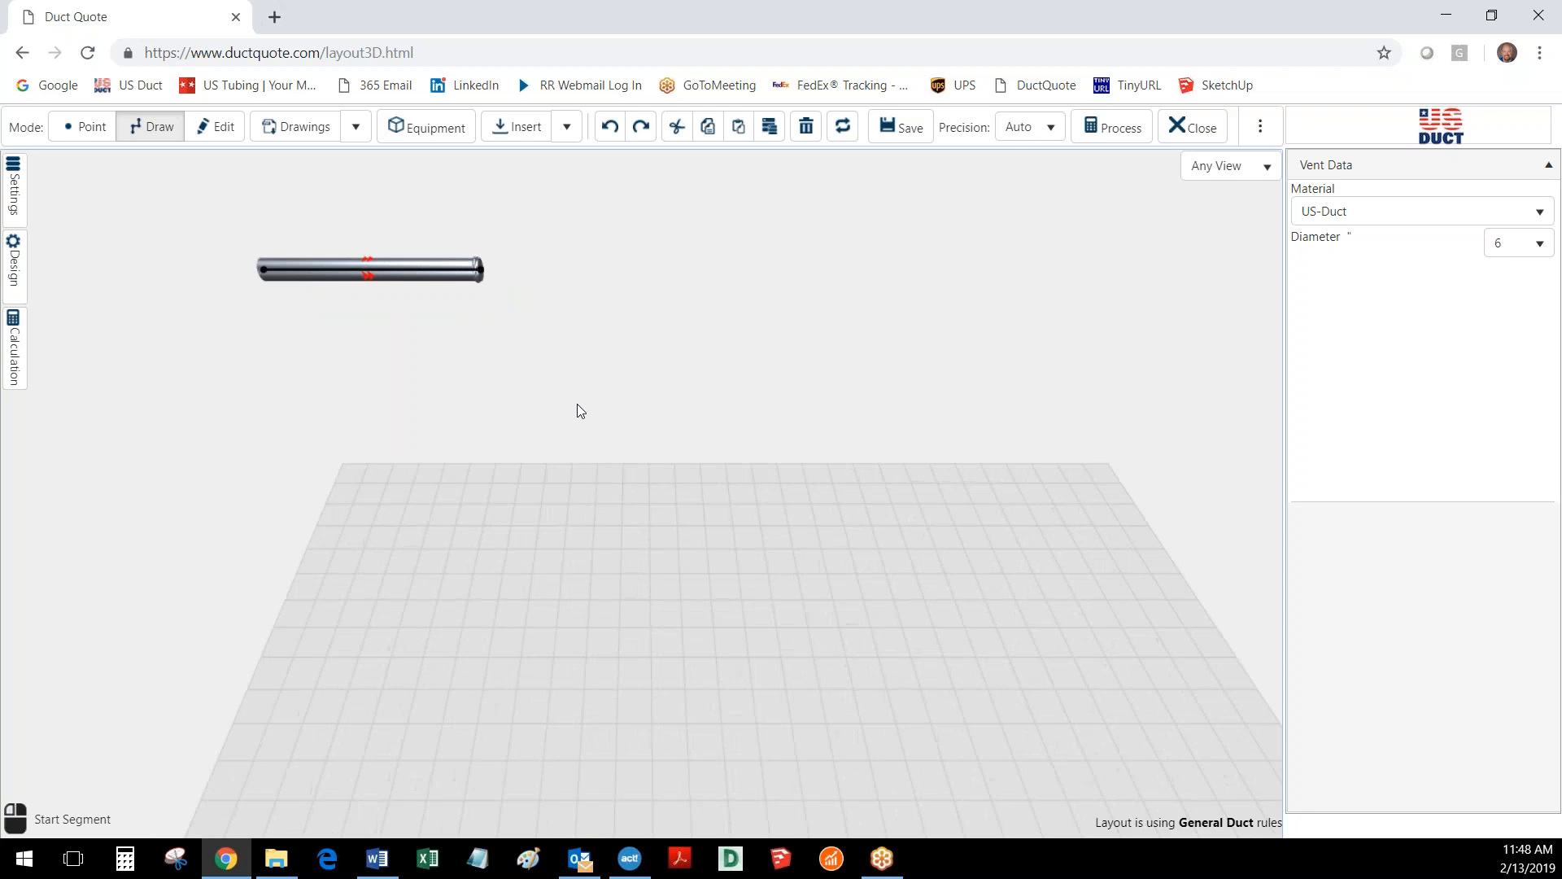
right_click_drag(664, 453, 788, 477)
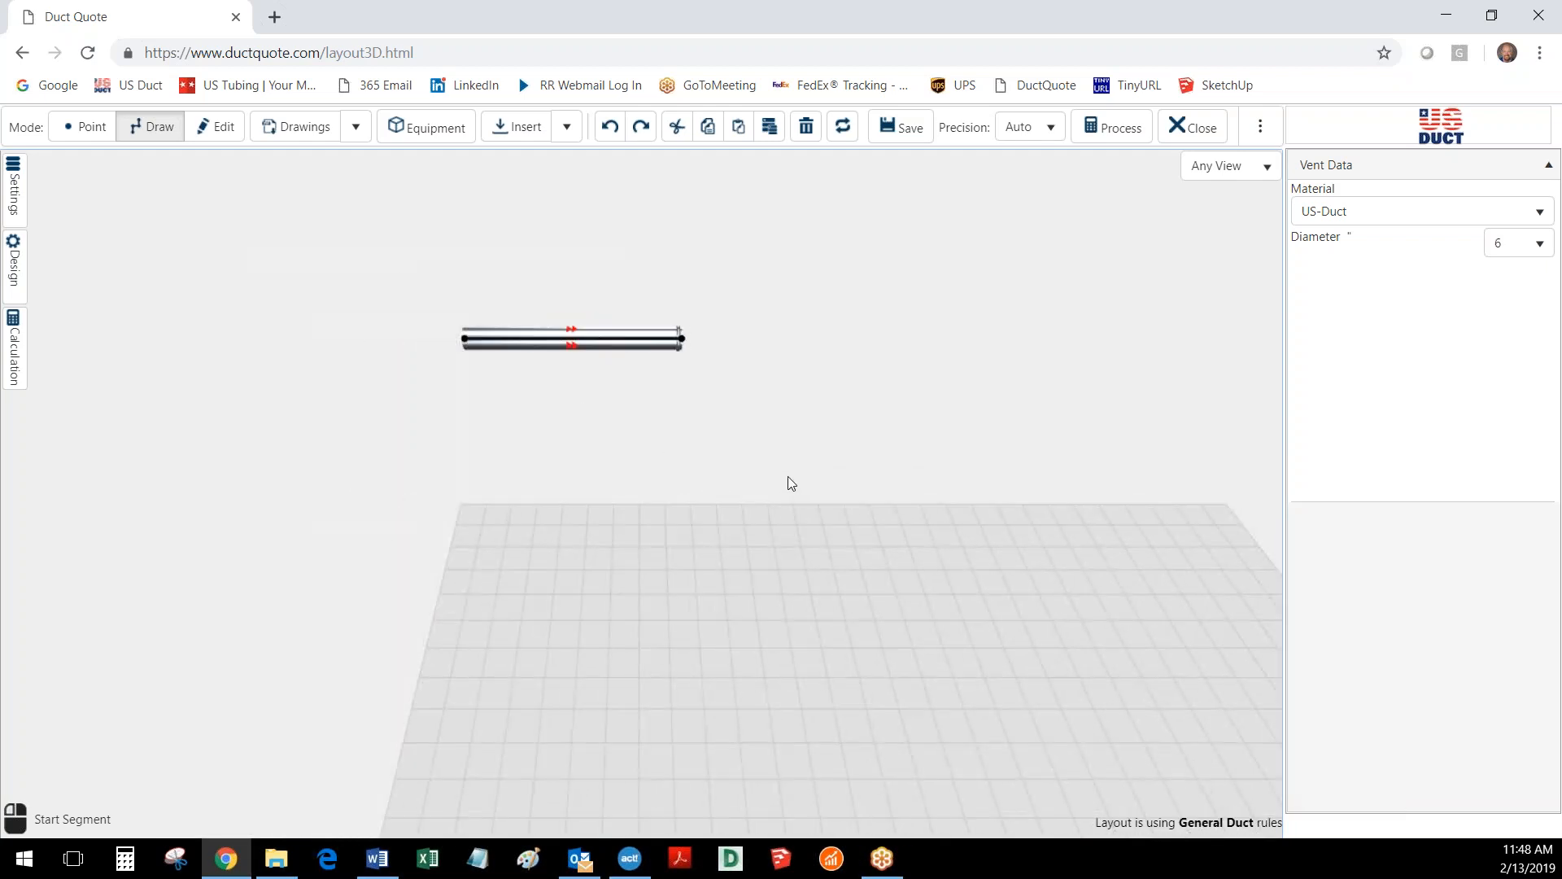
right_click_drag(730, 423, 764, 480)
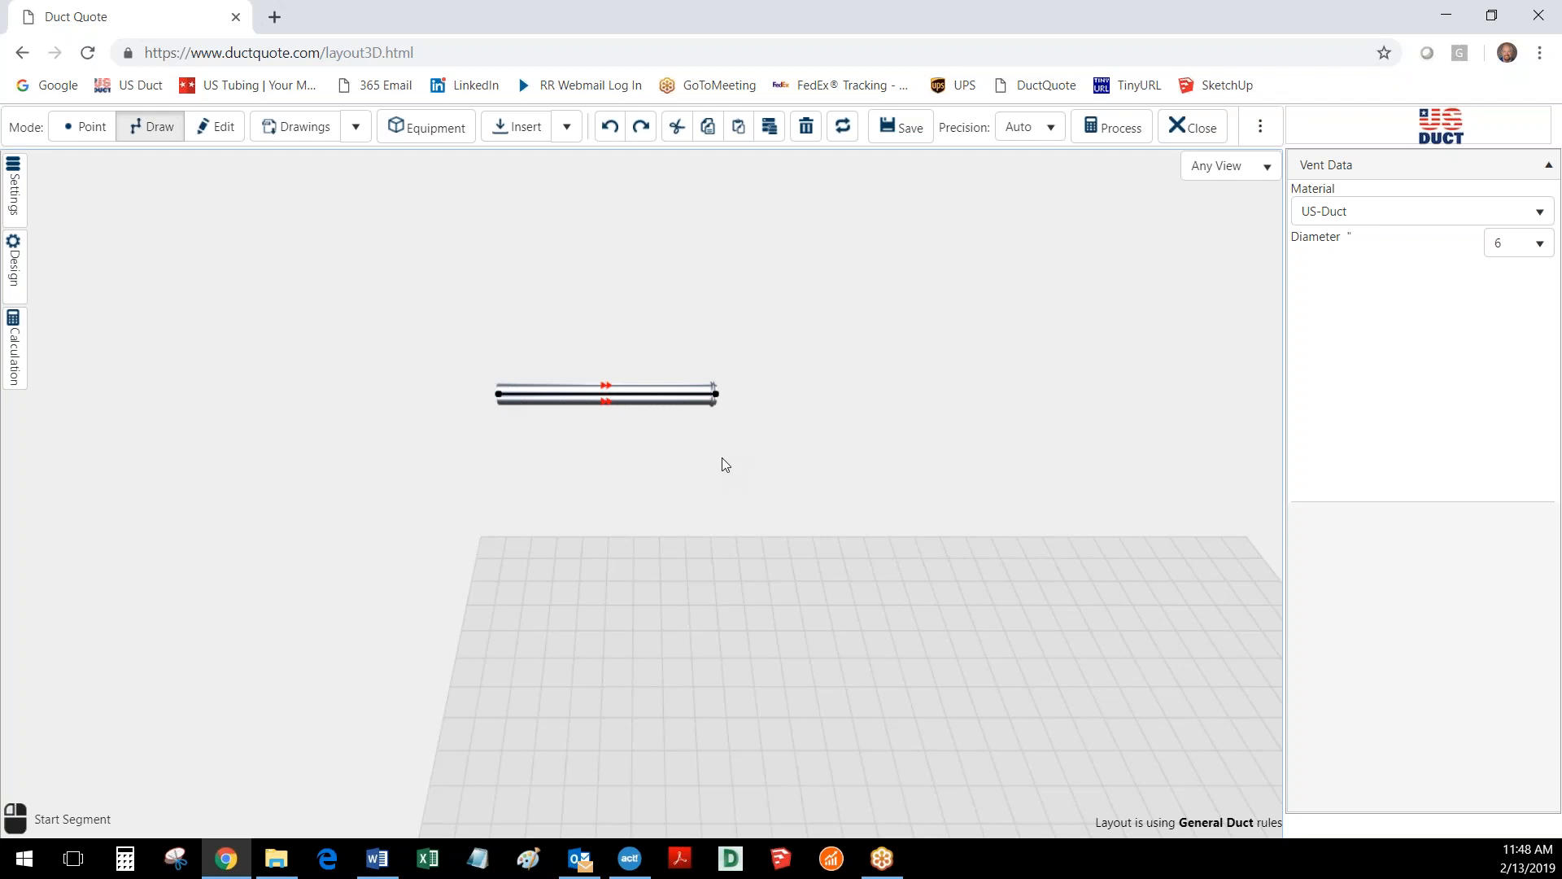
scroll(724, 464, "up", 5)
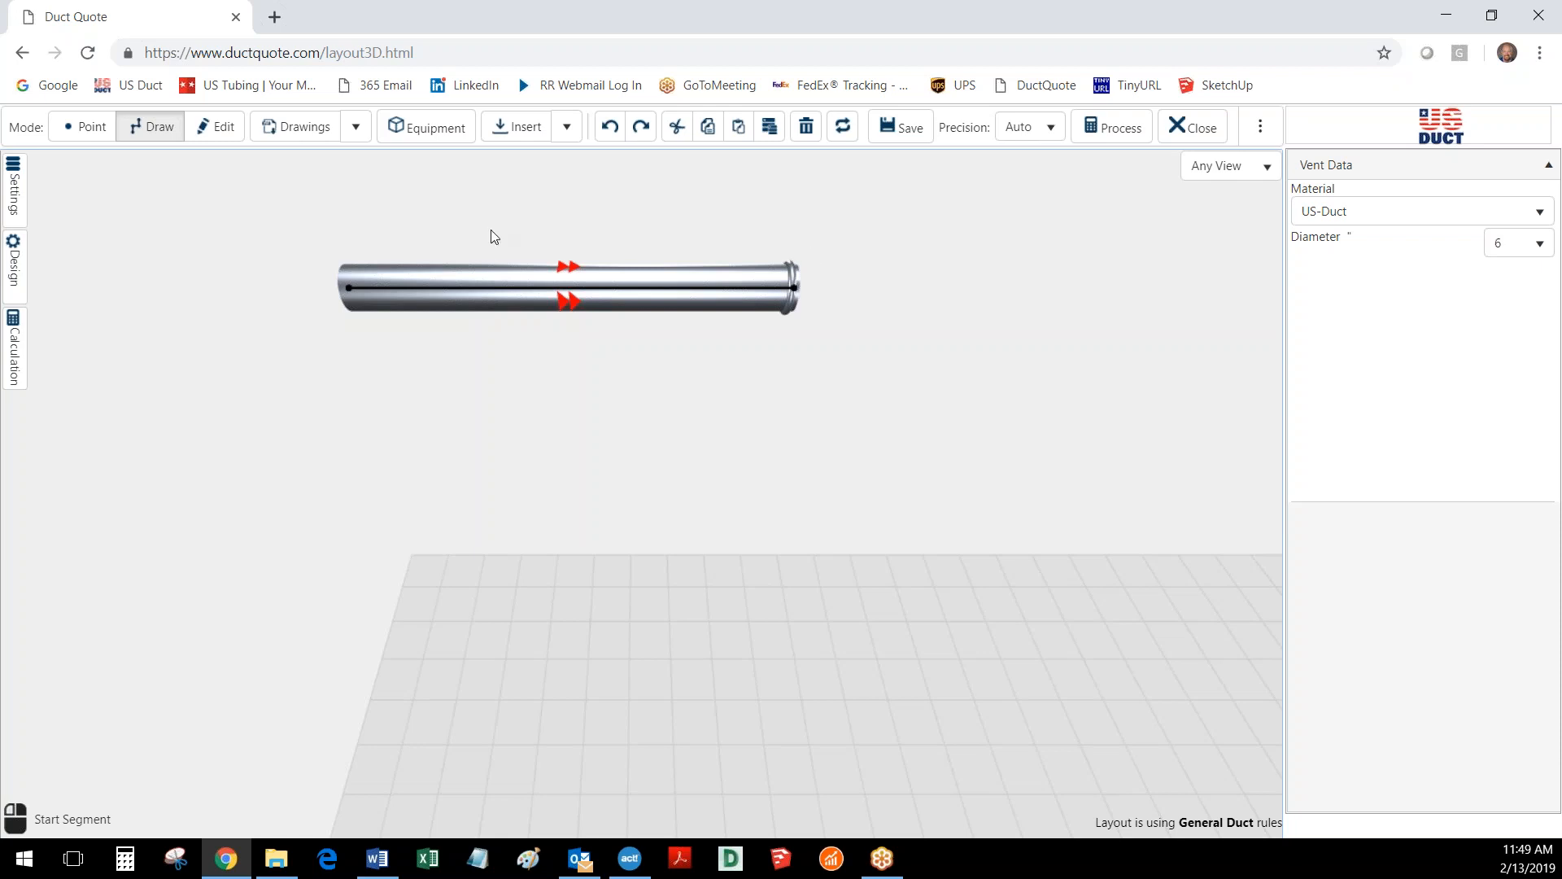
left_click(219, 130)
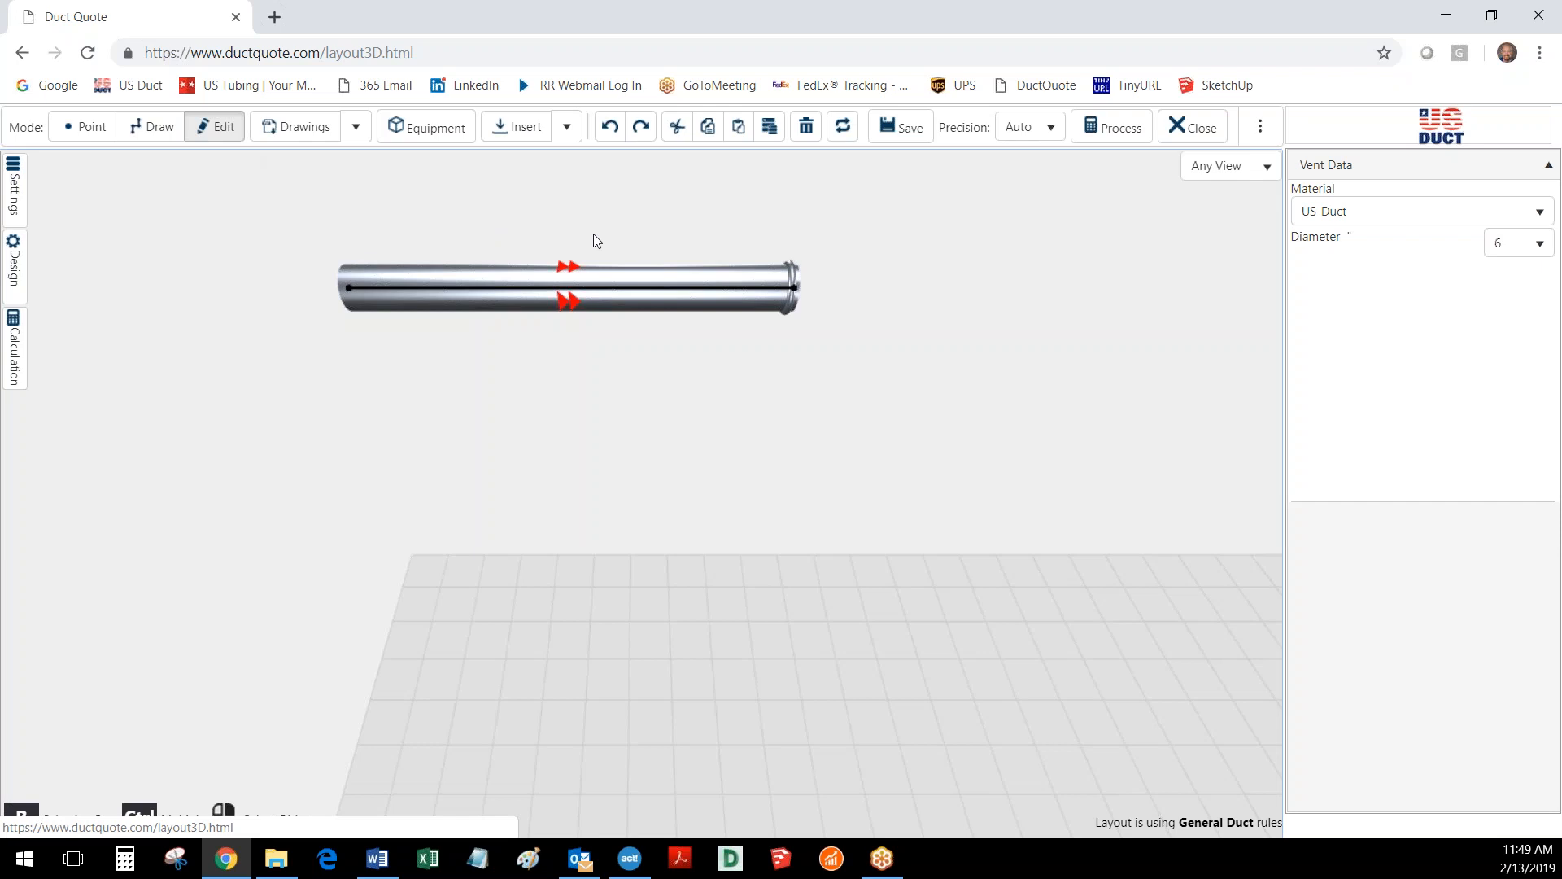
left_click(604, 291)
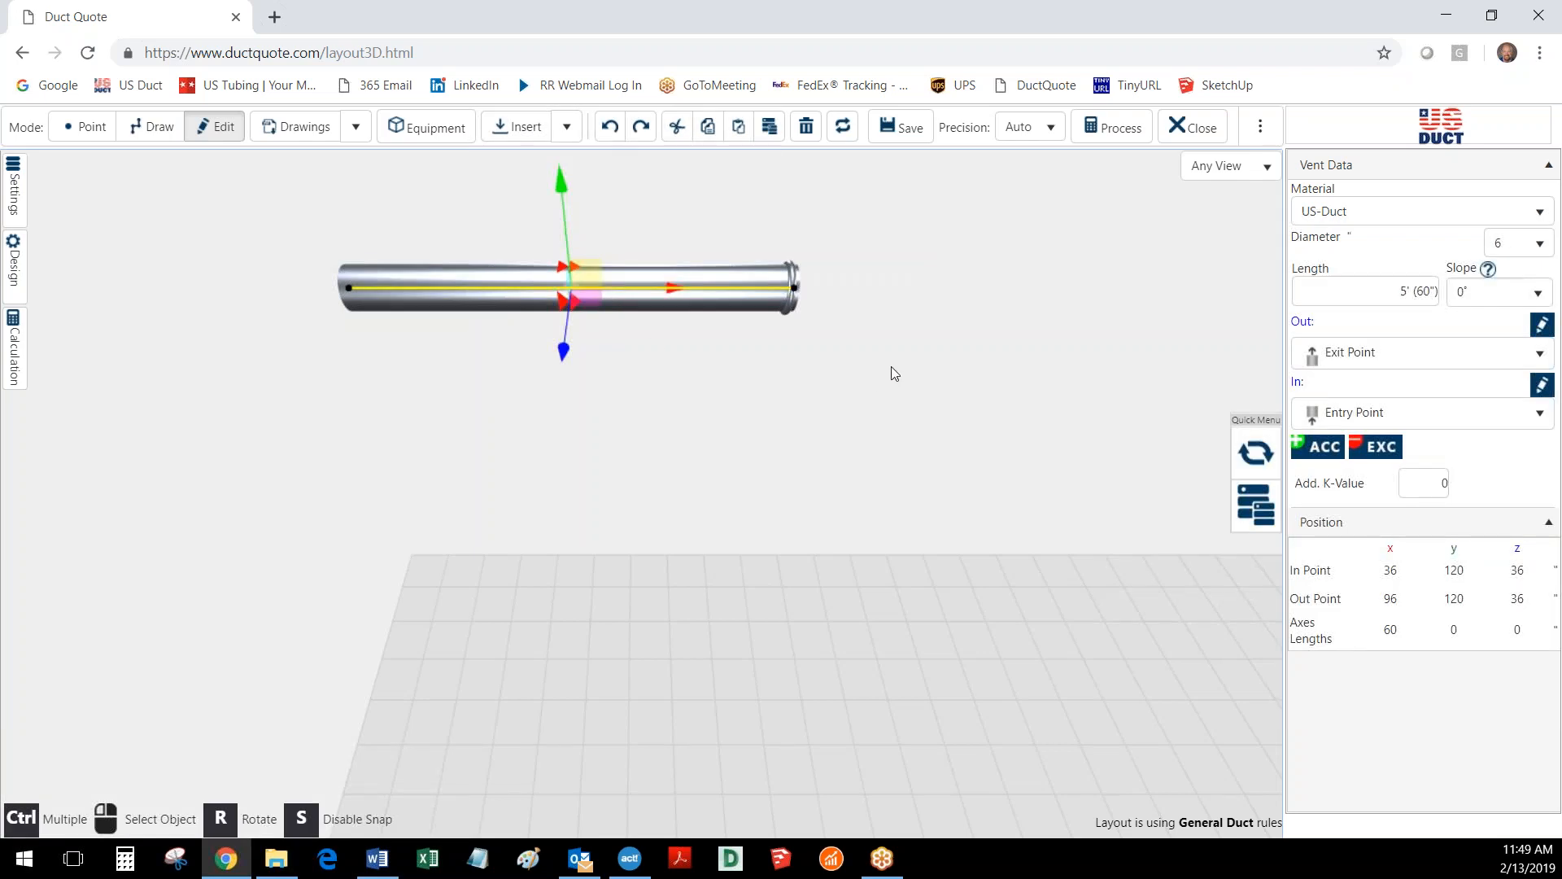
left_click(843, 129)
left_click(647, 379)
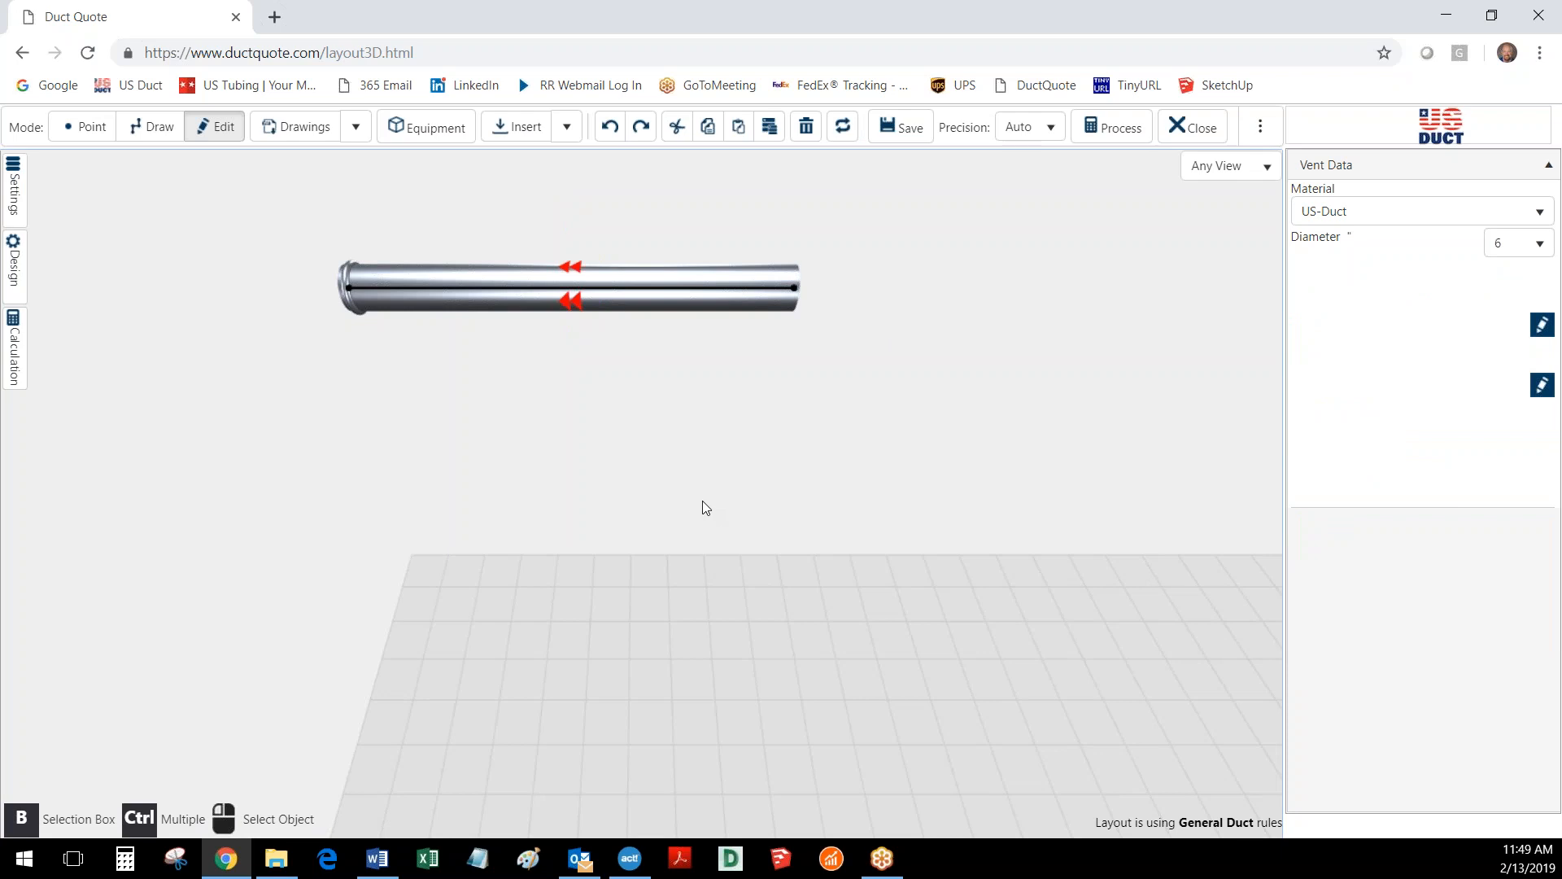
Step: Extend the duct with a 120" segment running straight on along the positive x axis
scroll(702, 501, "down", 3)
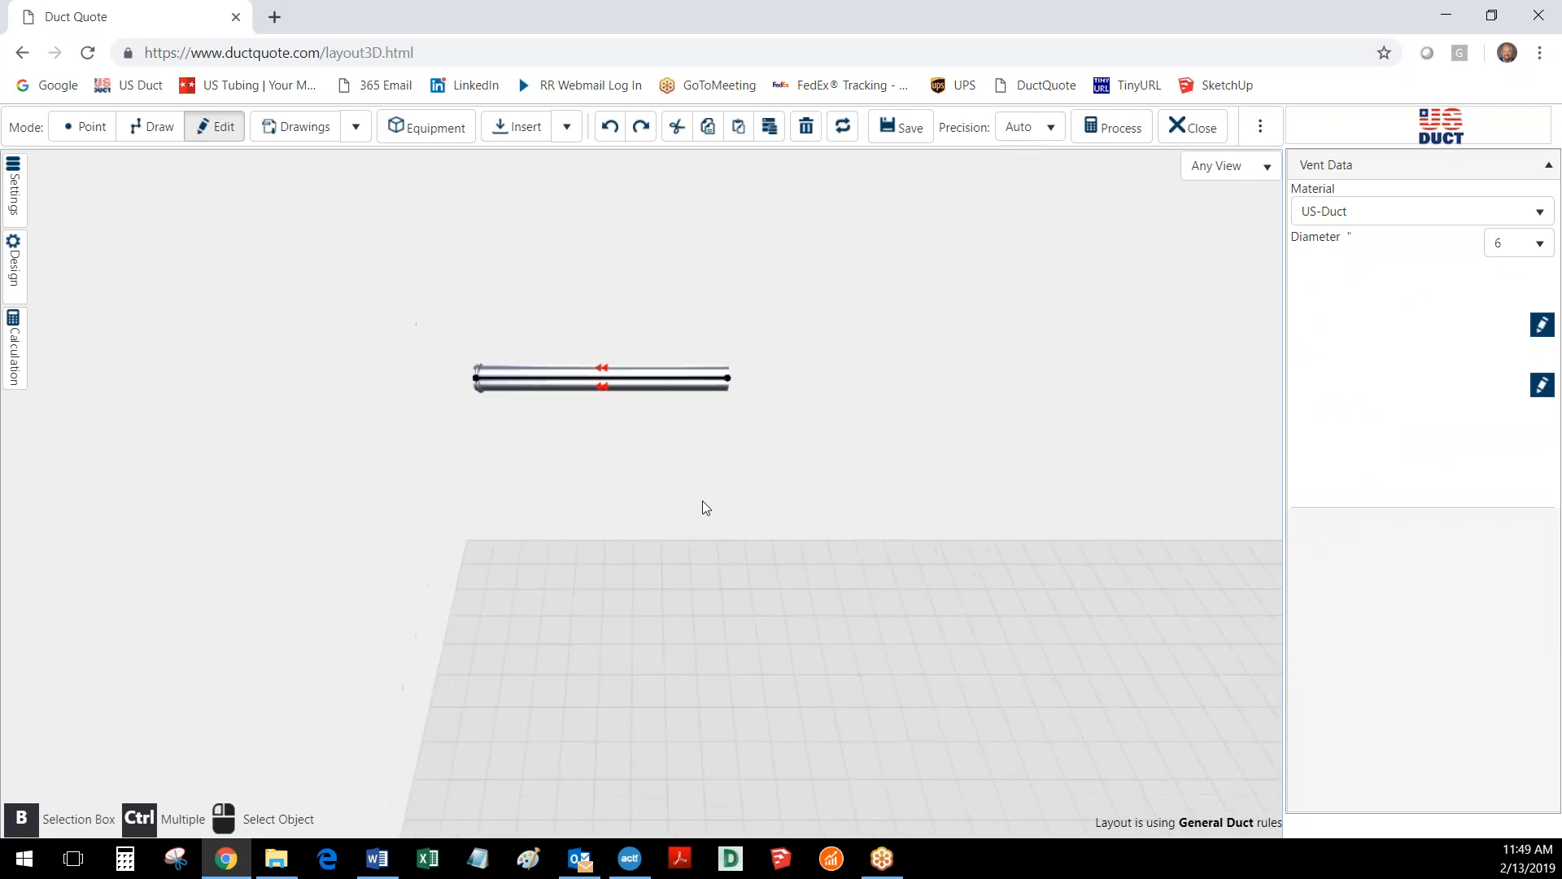
left_click(152, 126)
right_click_drag(844, 402, 636, 441)
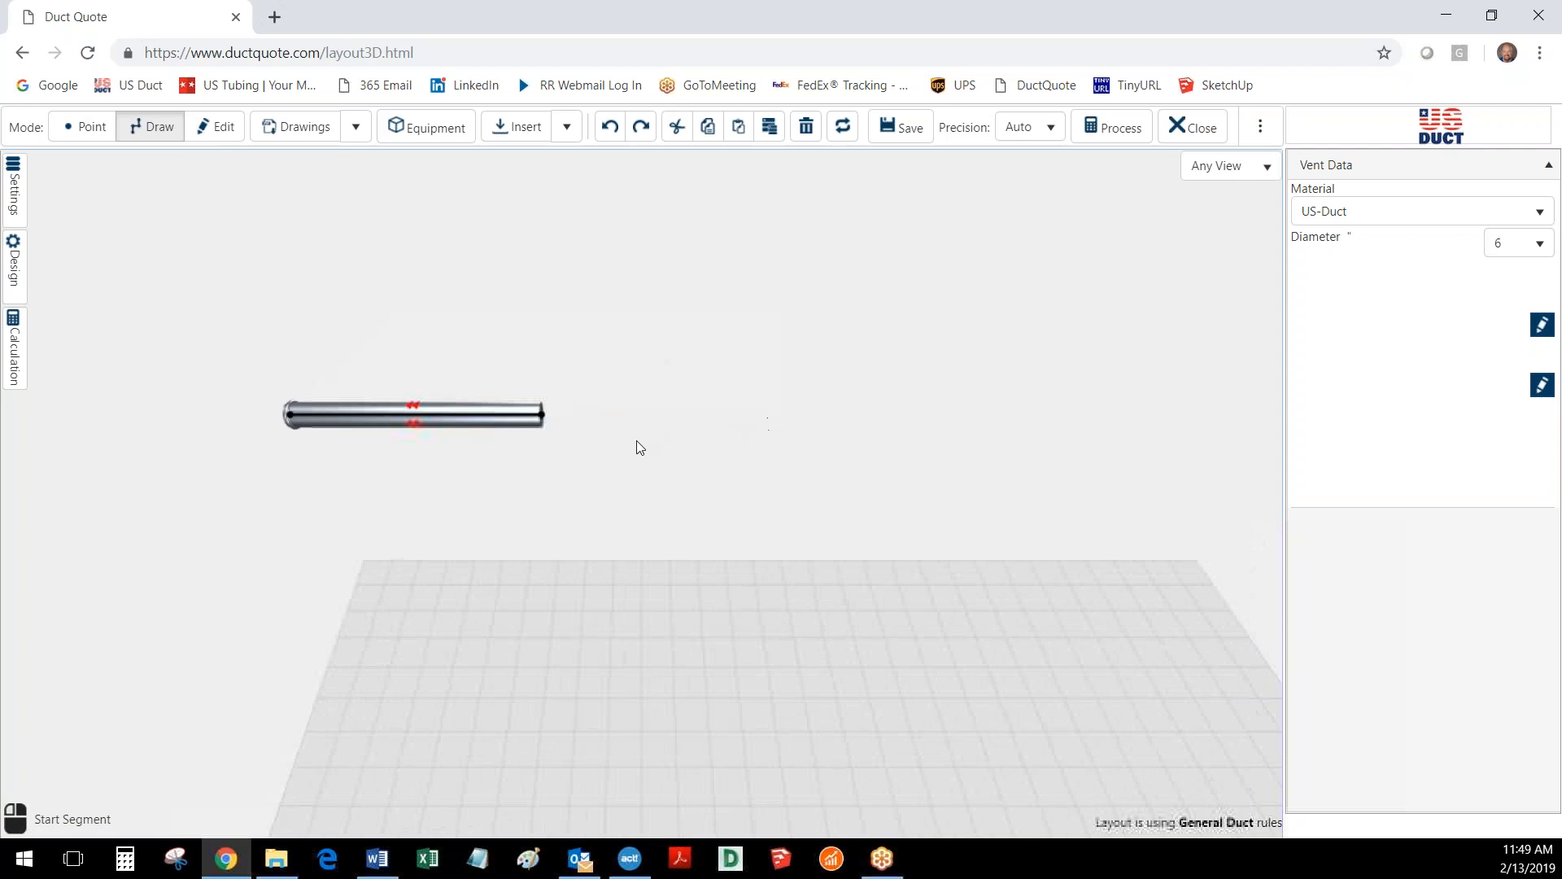
left_click(536, 411)
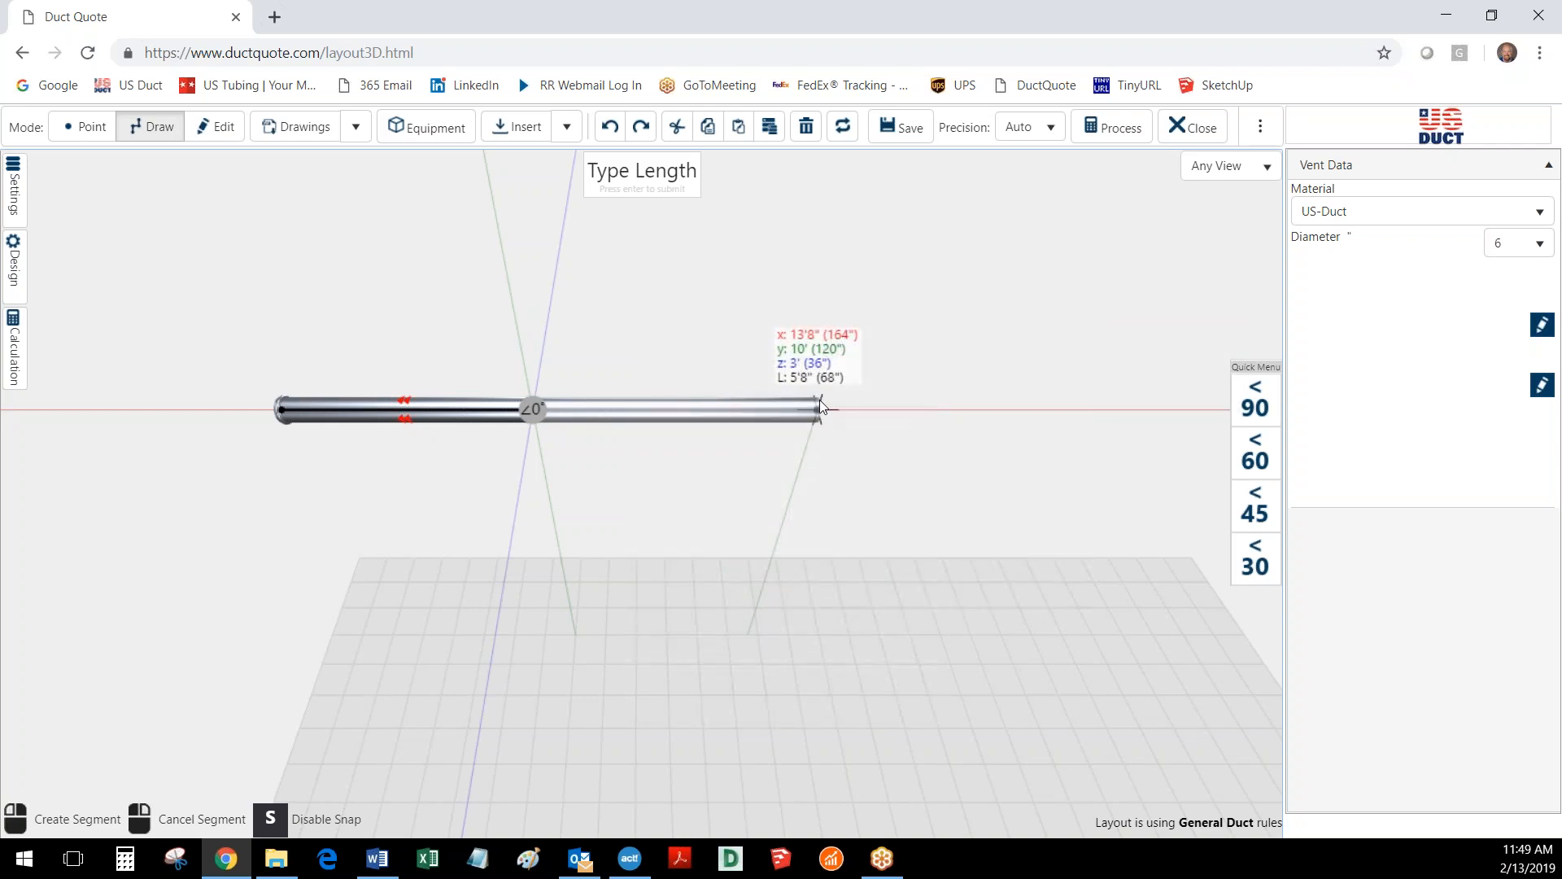
type("120")
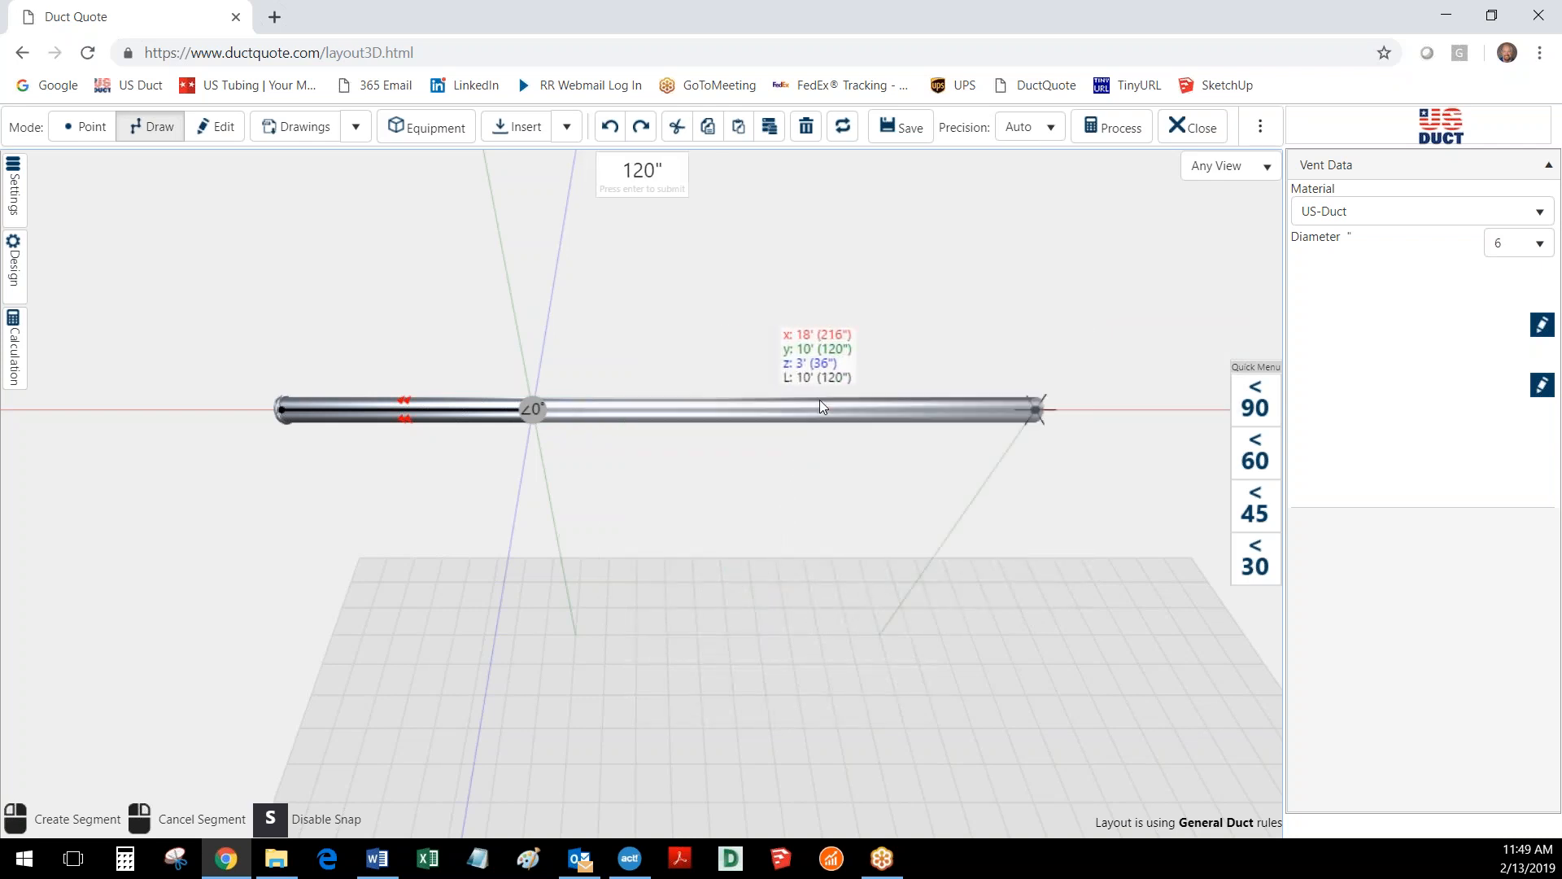
key("Return")
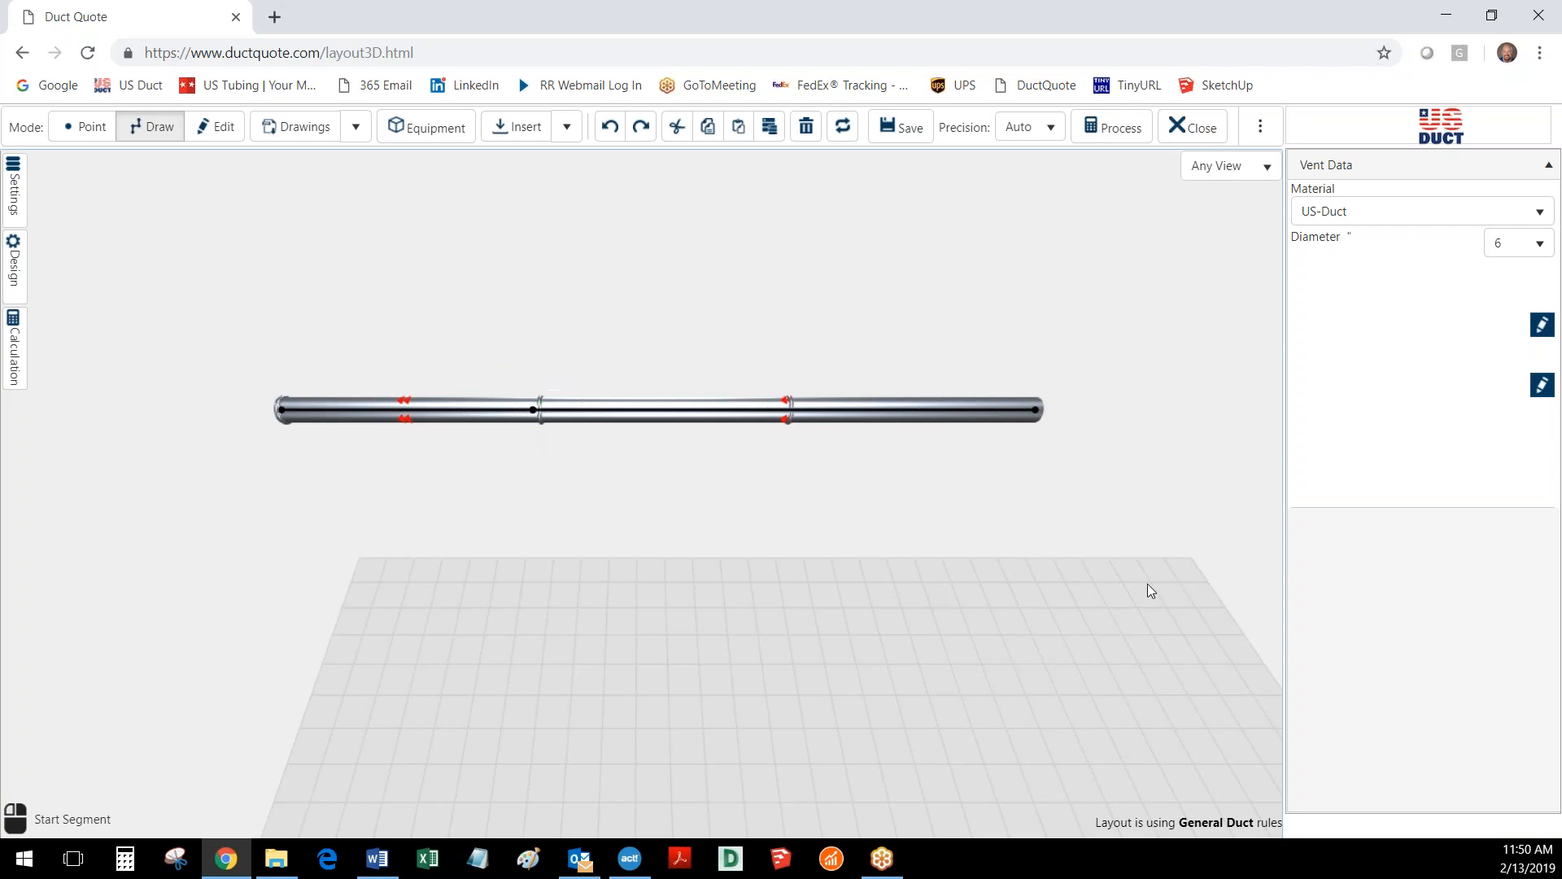
Step: Continue the run with a 90° turn along positive z of about 103¾" and a vertical rise of about 67¾"
scroll(1132, 601, "down", 4)
middle_click_drag(1087, 601, 982, 515)
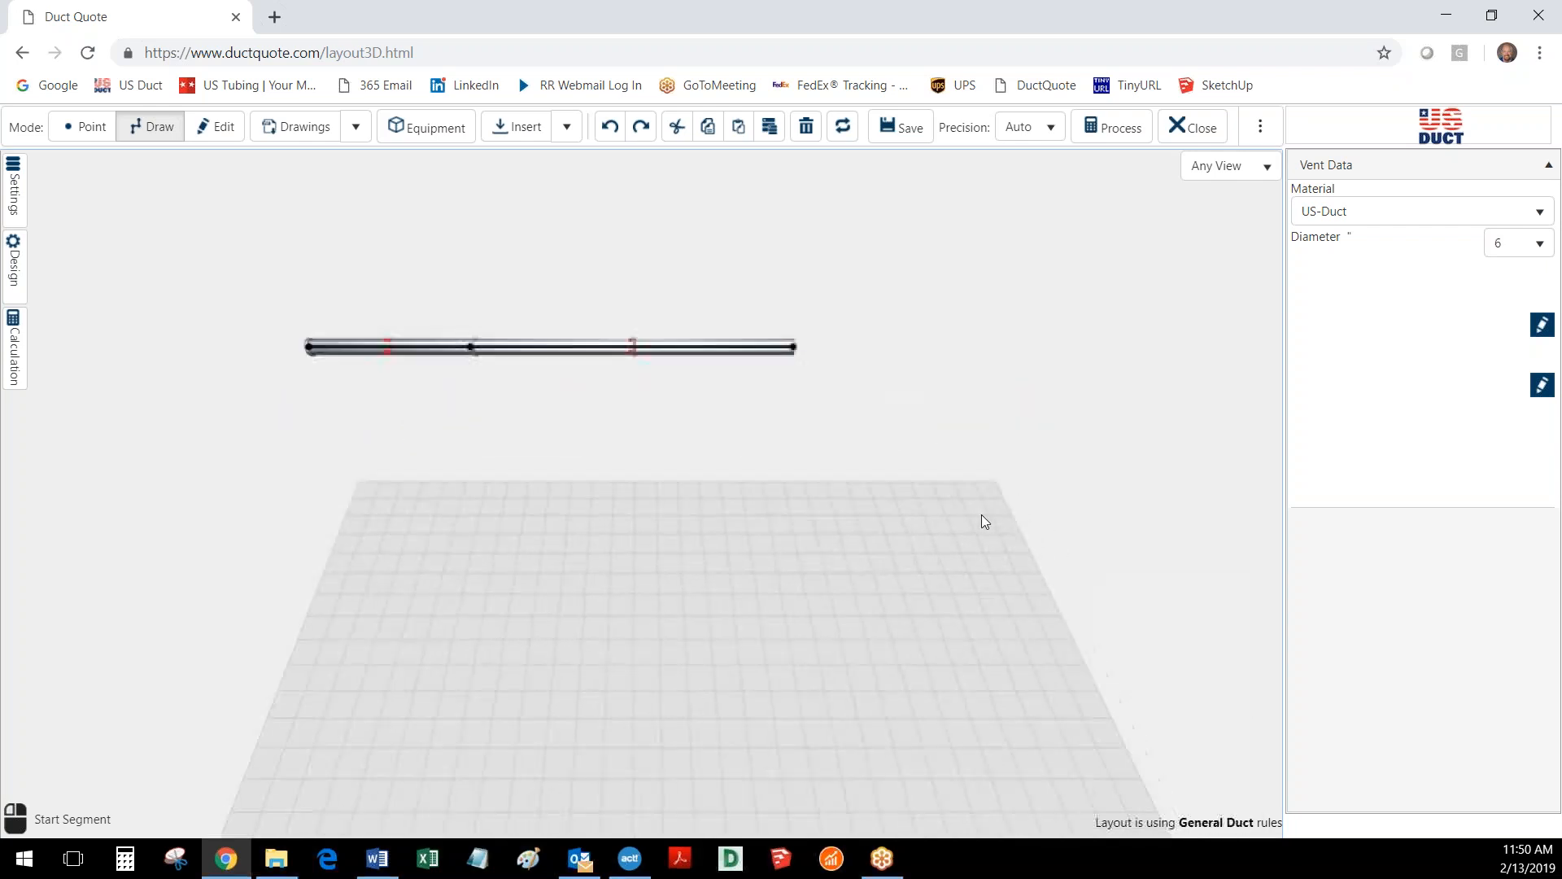
left_click(791, 346)
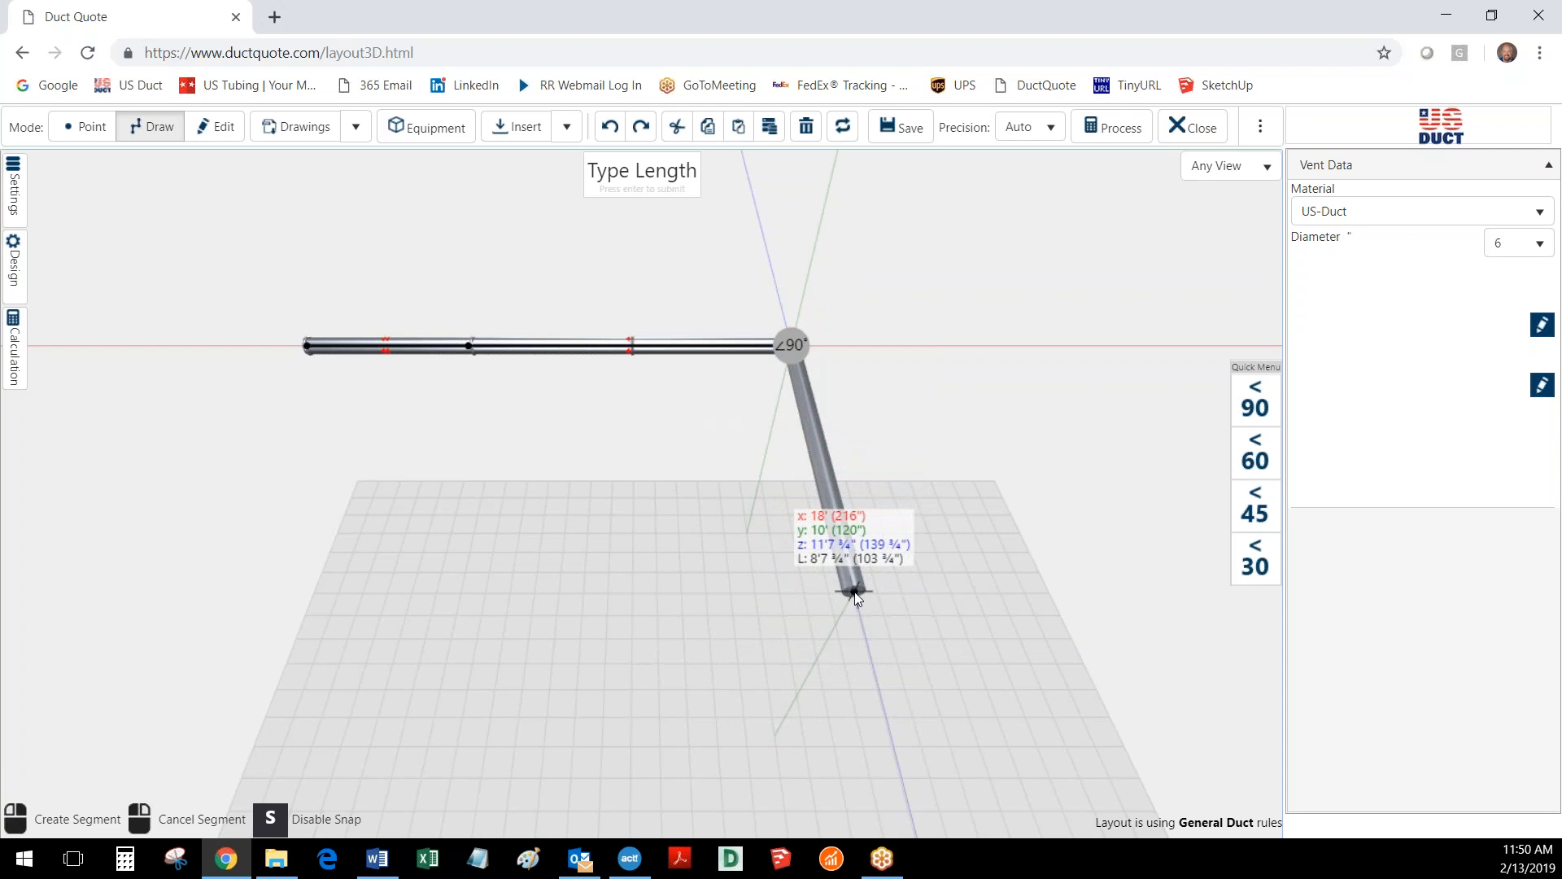
left_click(855, 596)
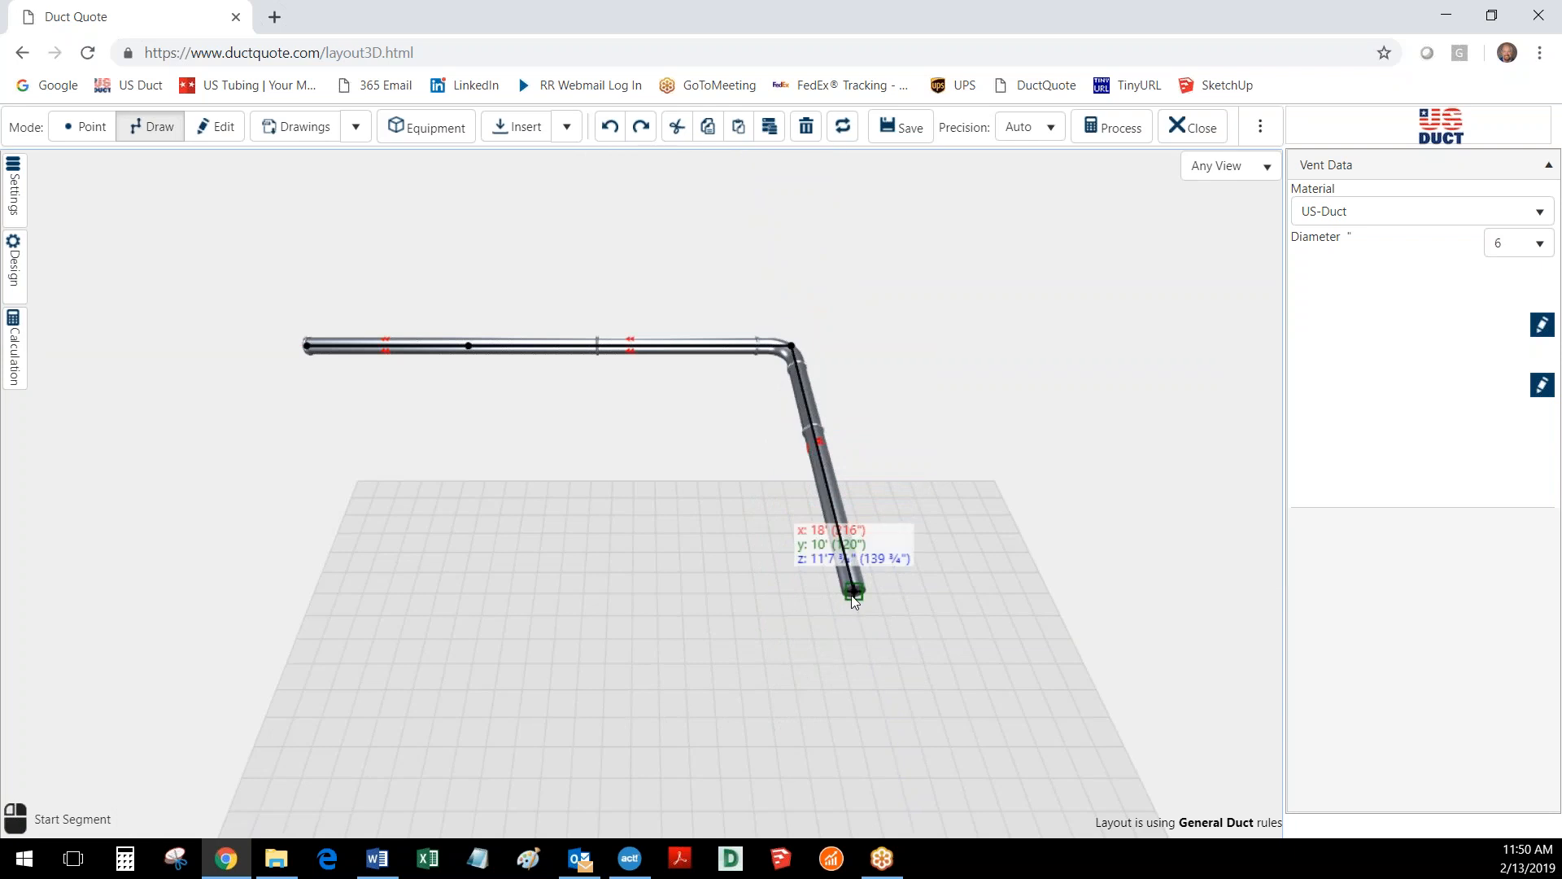
left_click(853, 597)
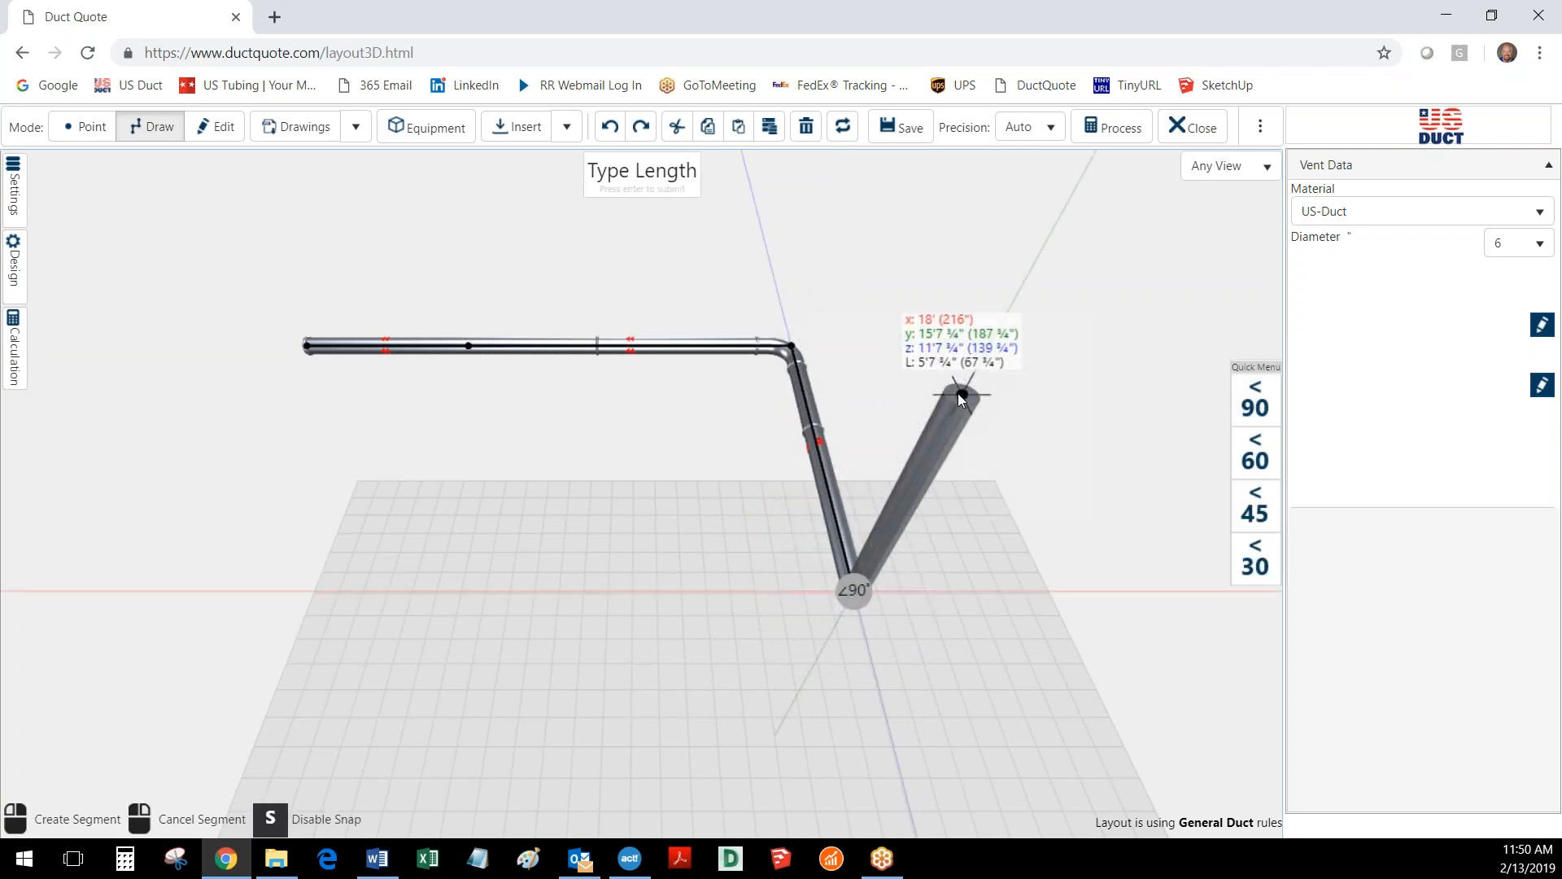
left_click(959, 394)
Step: Place the vertical rise of about 67¾" and continue with 90° turns of about 55½" along negative x and 49¼" along positive z
left_click(961, 393)
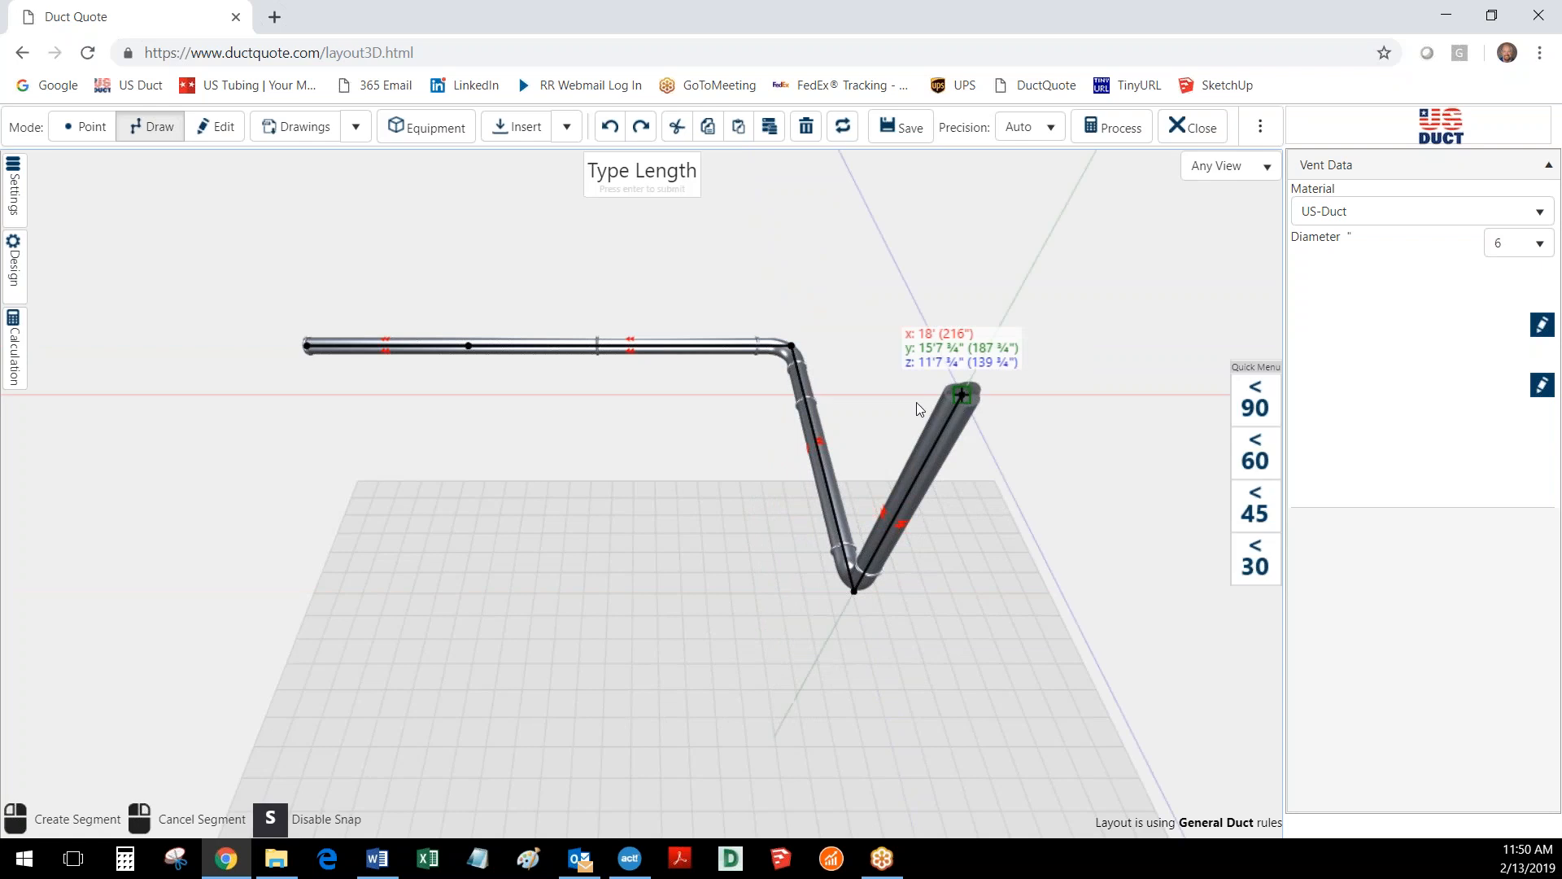
left_click(643, 410)
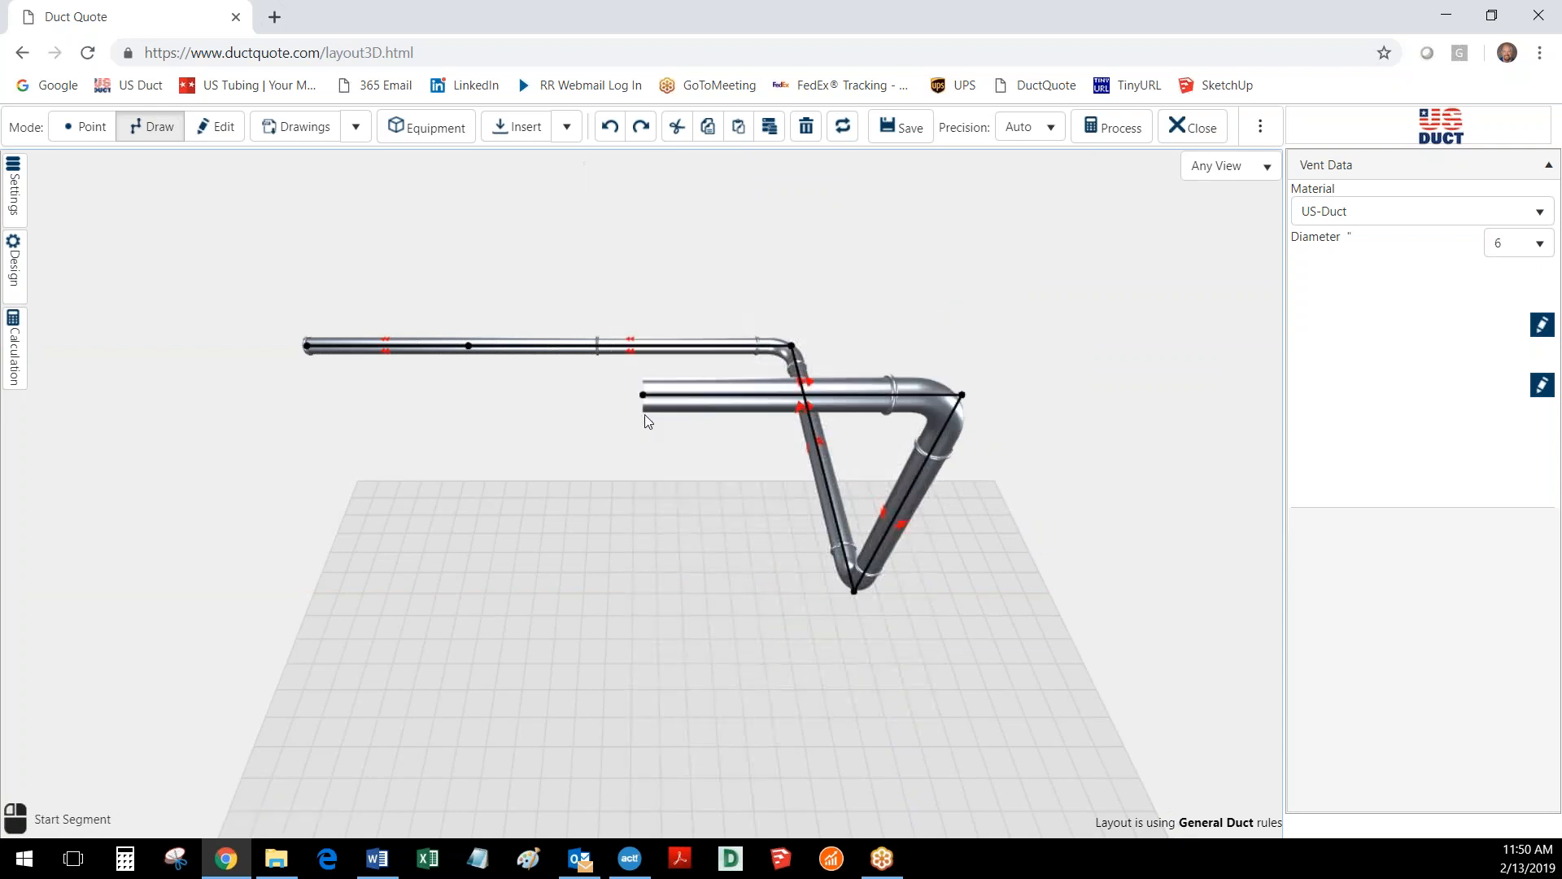
left_click(647, 397)
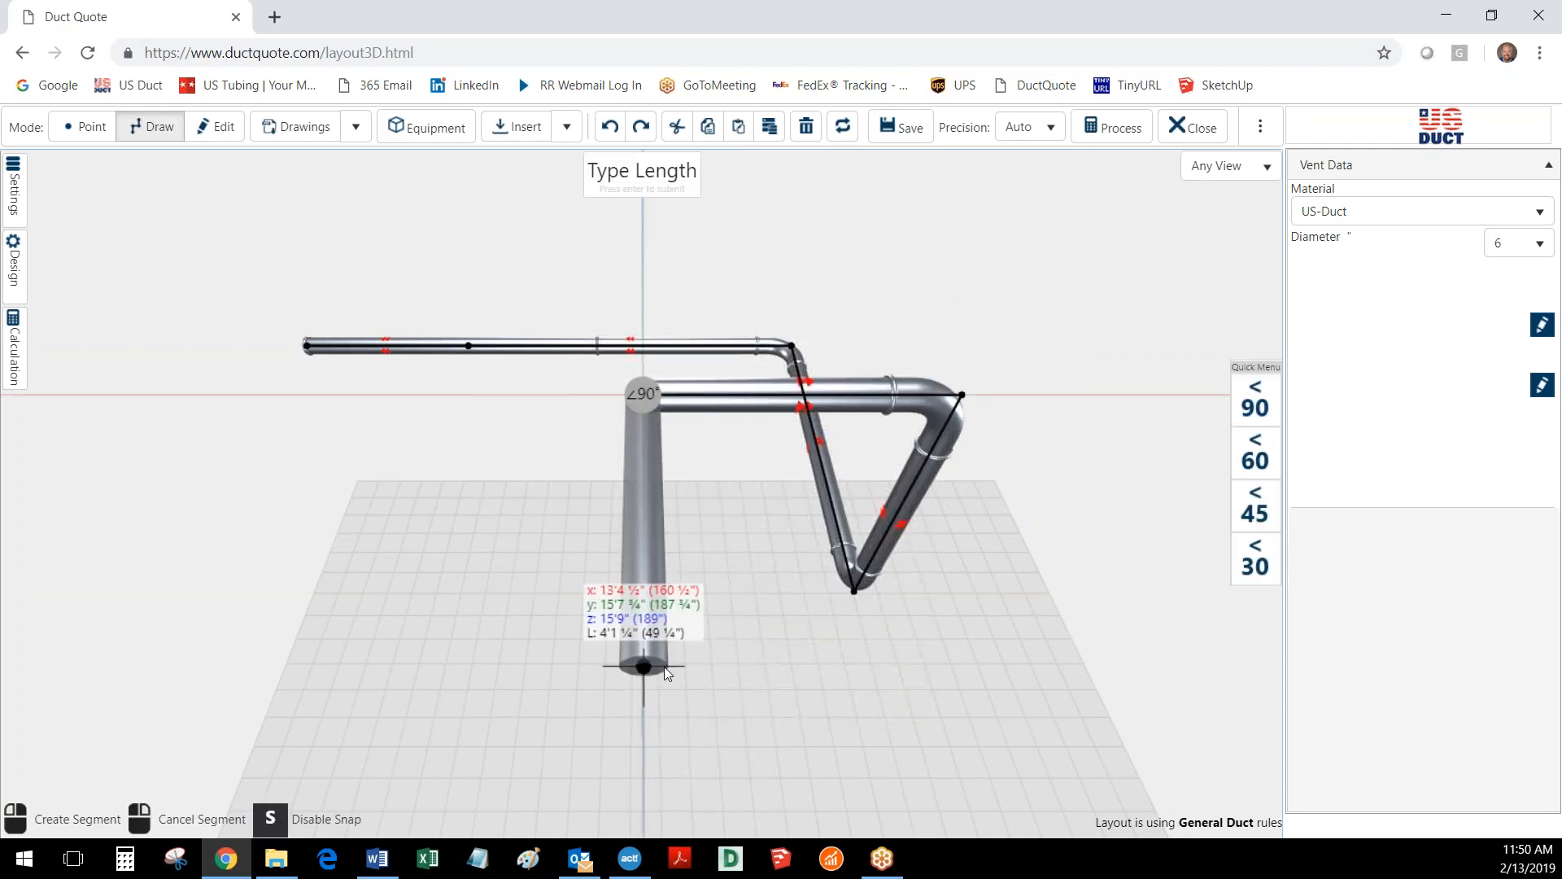
left_click(664, 667)
Step: Add a 90° turn of about 51¼" along negative x from the open end of the run
left_click_drag(759, 673, 1413, 680)
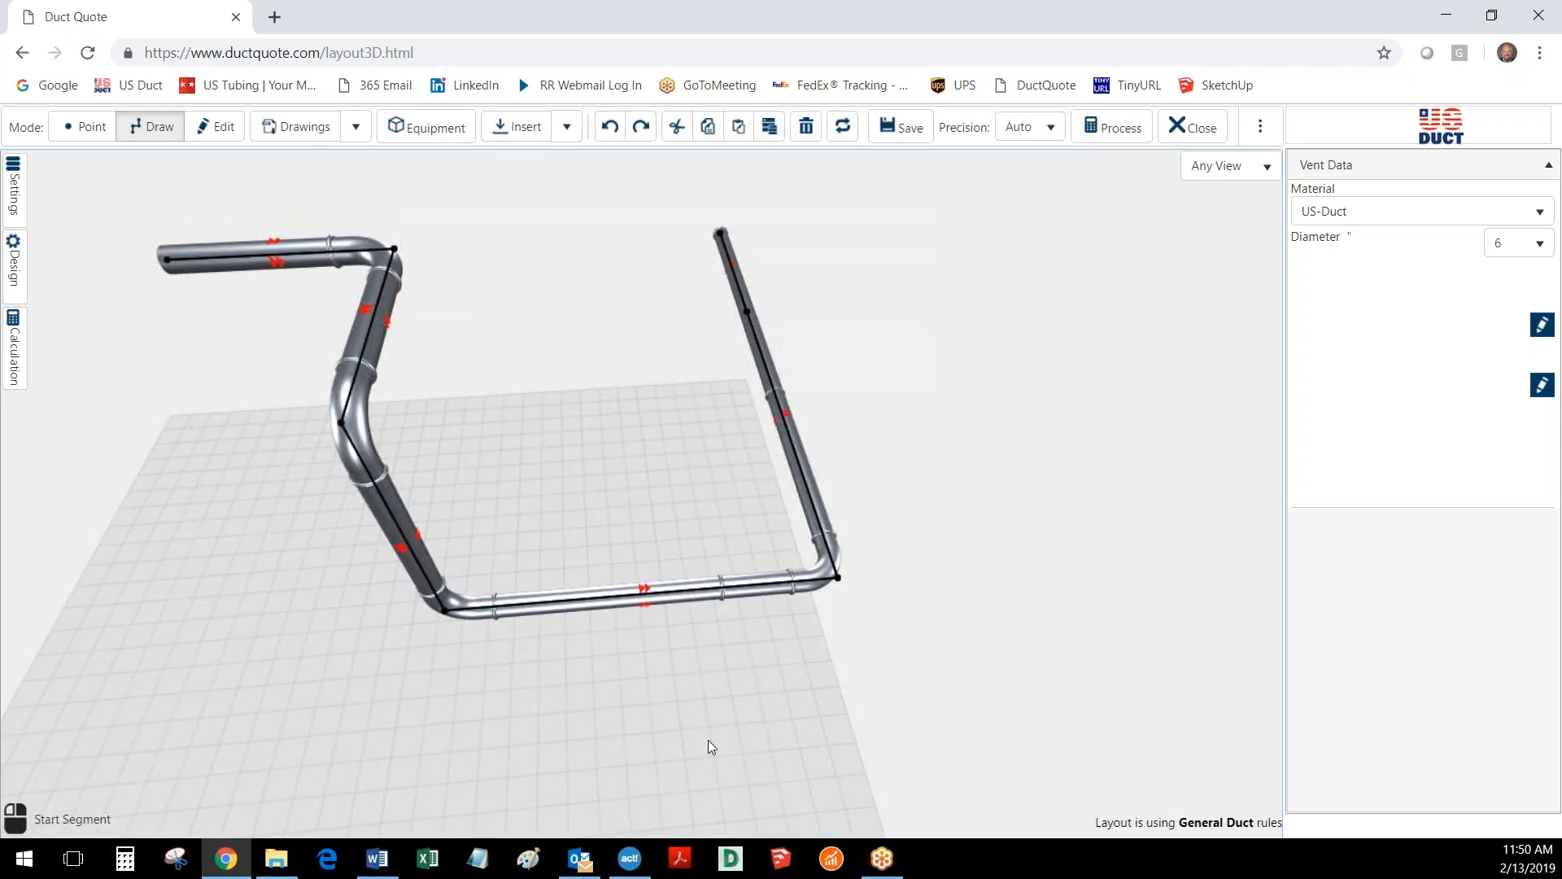
left_click_drag(708, 743, 774, 753)
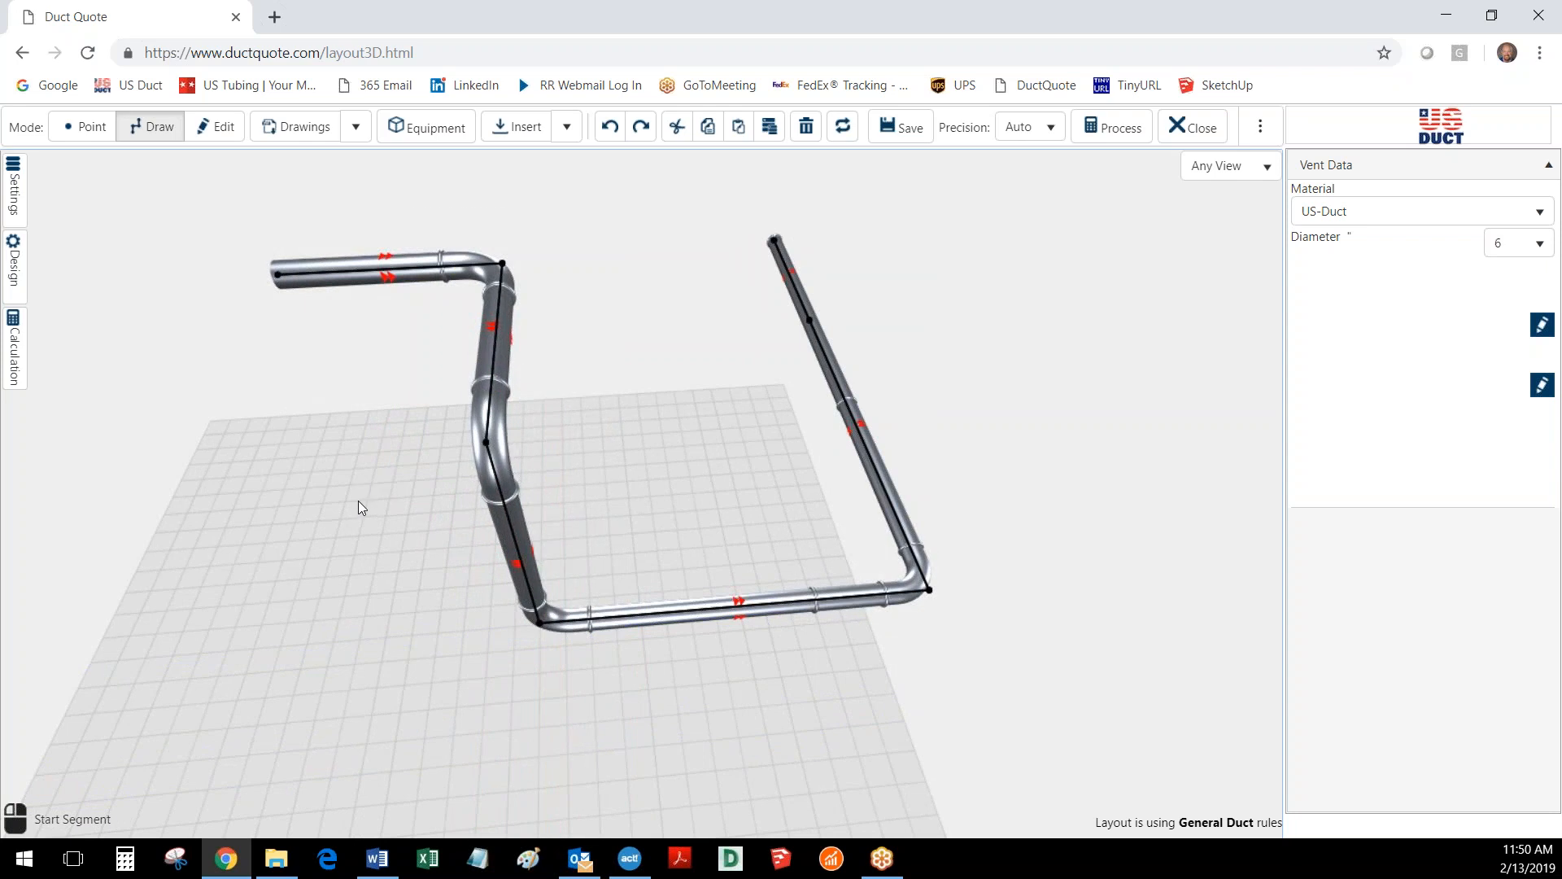
left_click_drag(321, 578, 606, 612)
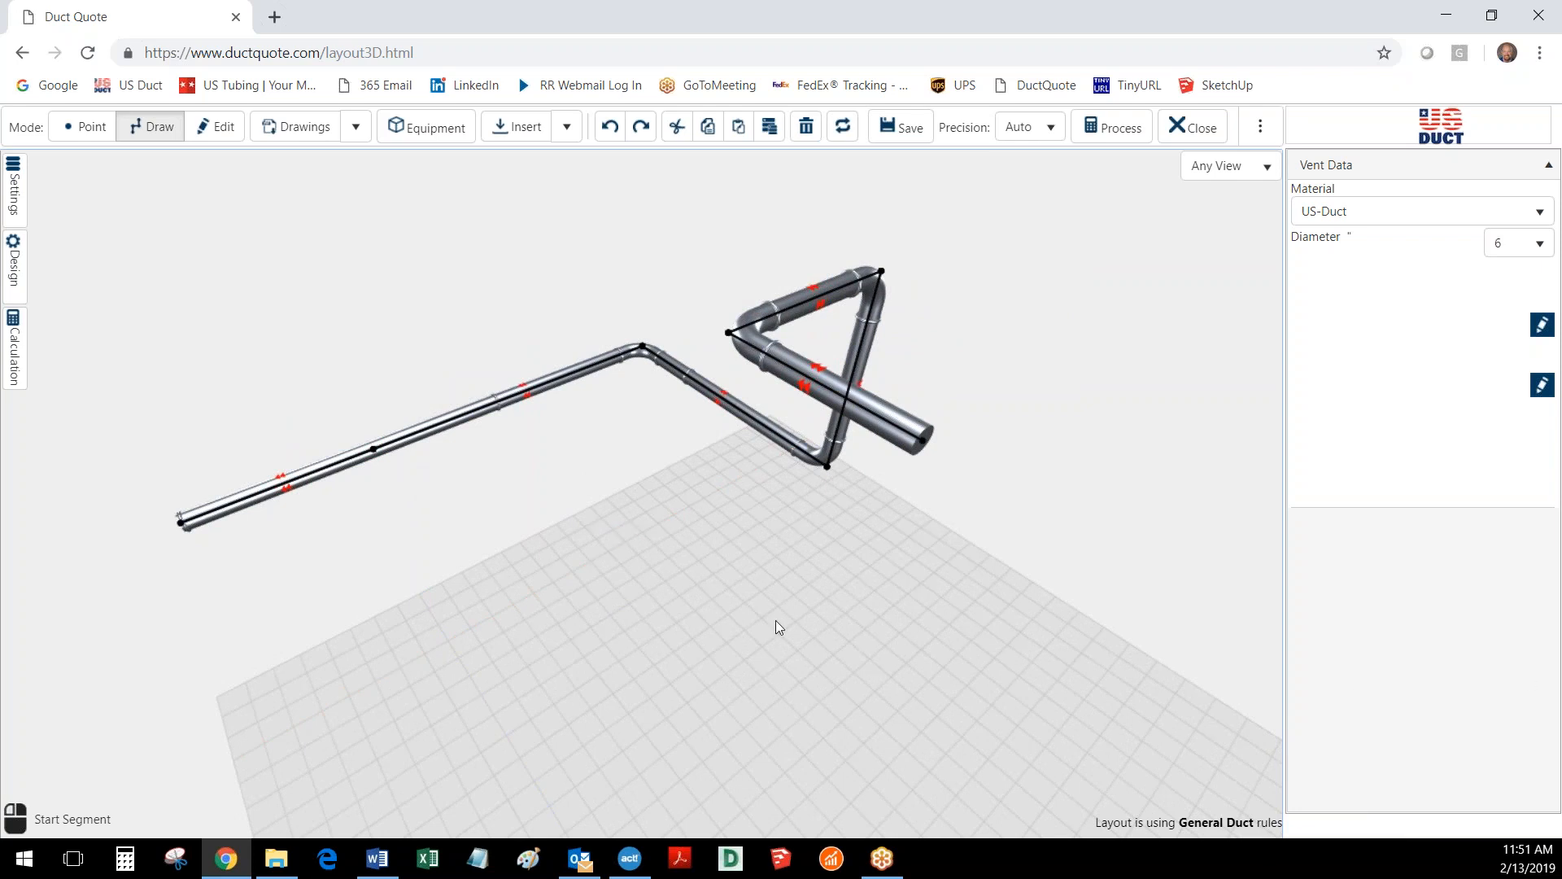
middle_click_drag(671, 641, 710, 649)
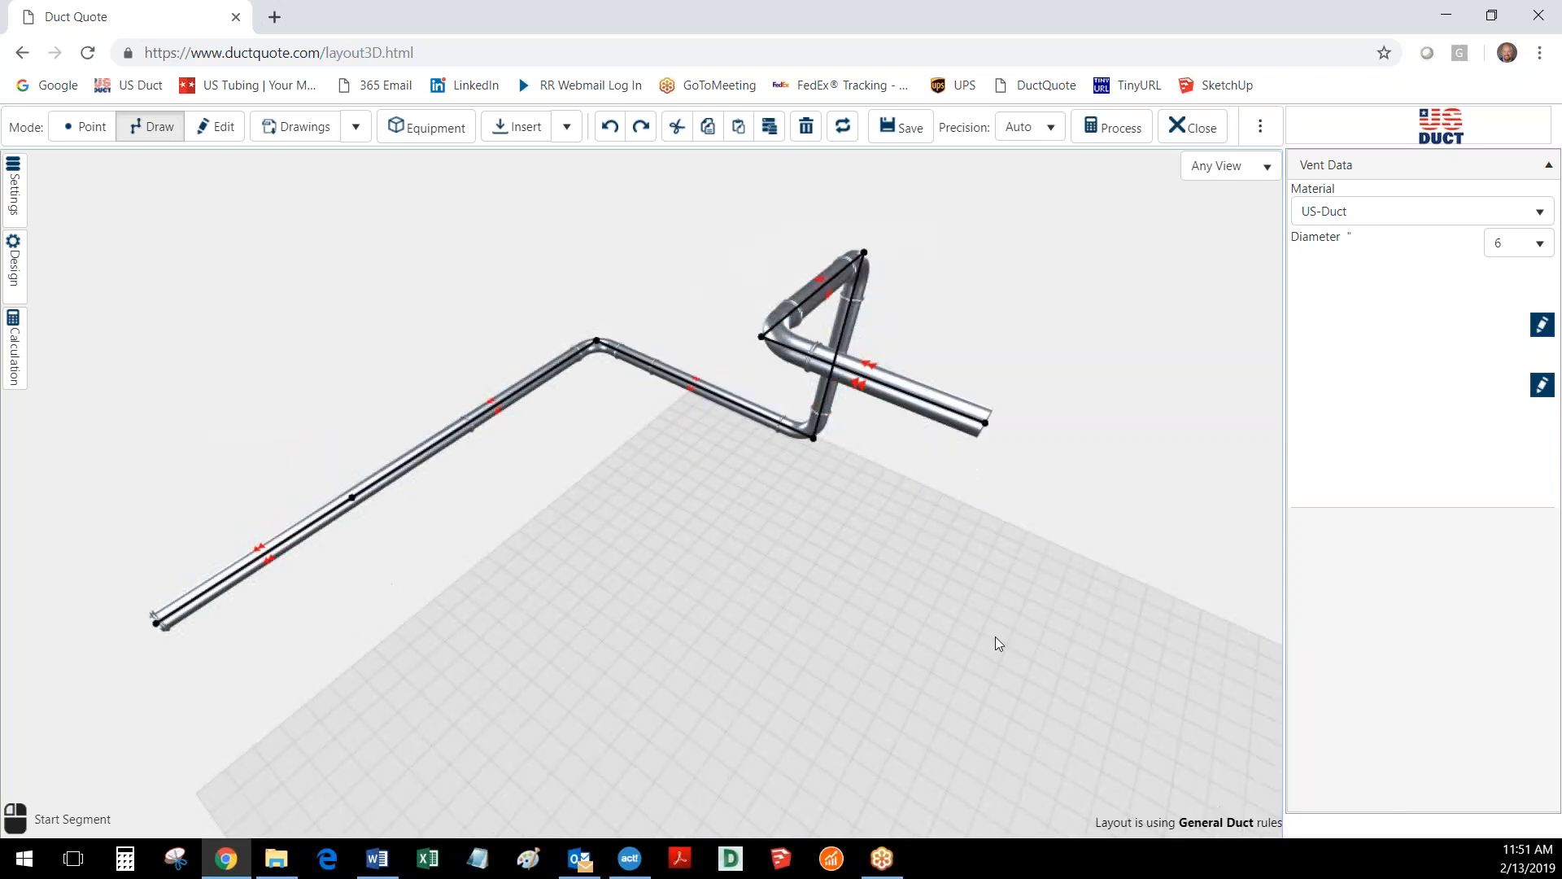
left_click(985, 423)
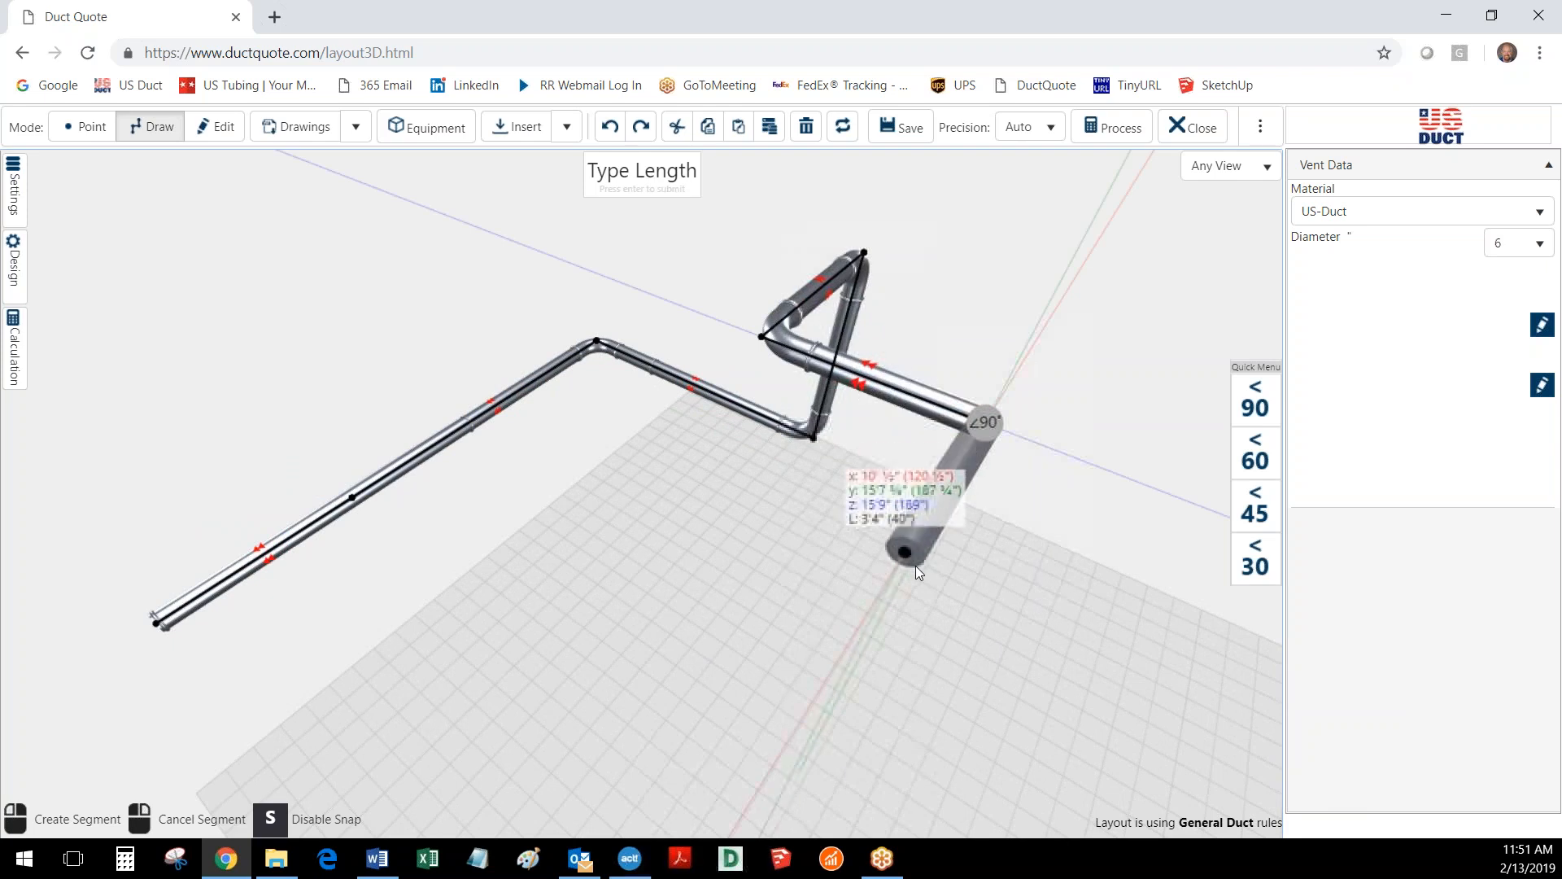
middle_click_drag(879, 613, 822, 602)
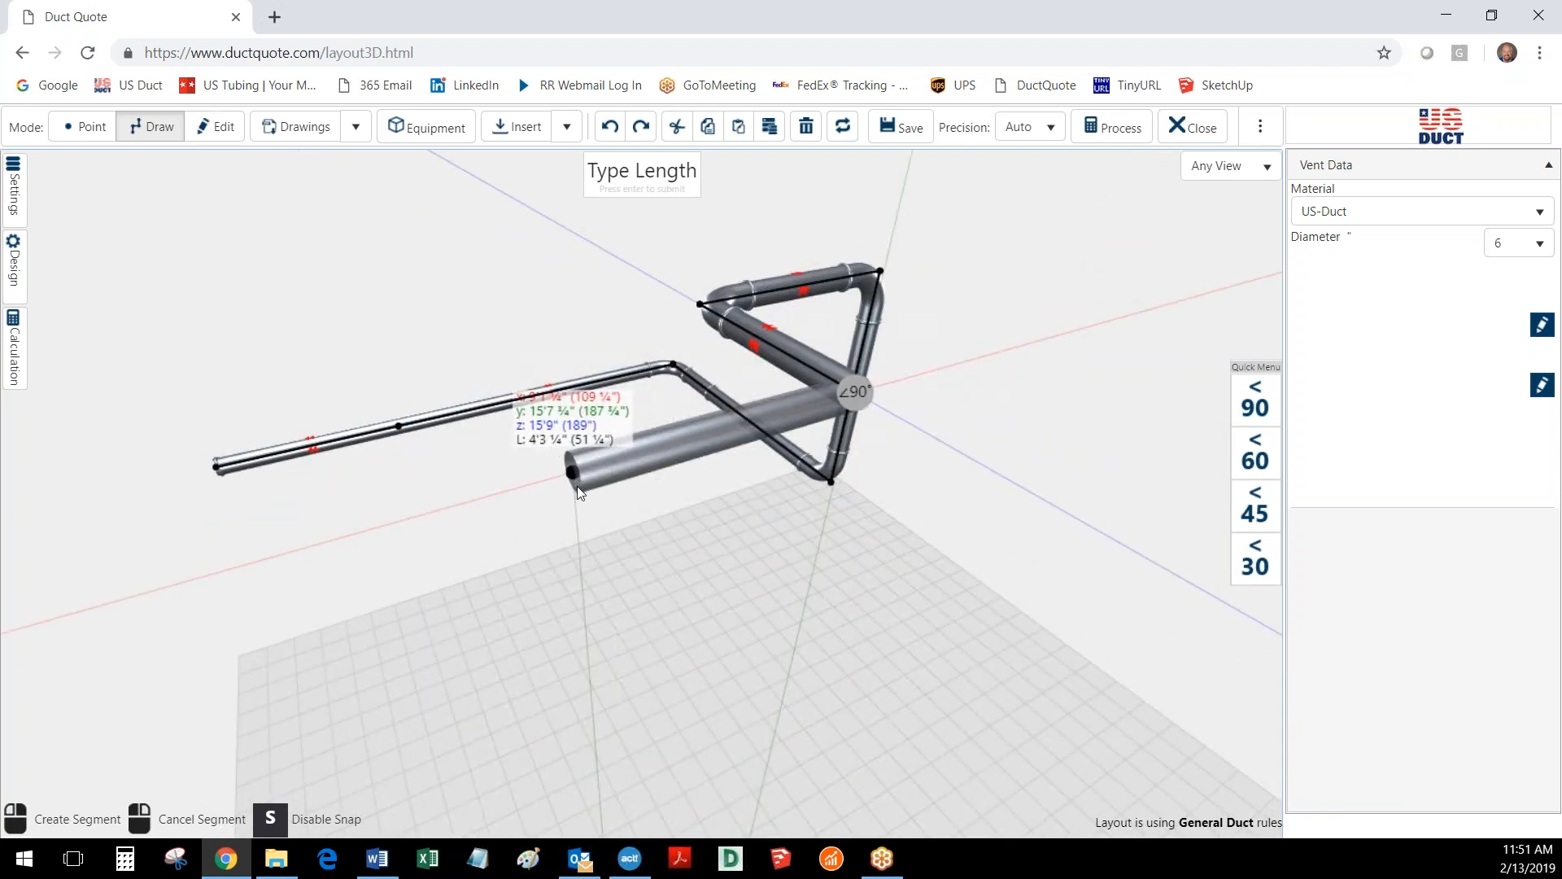
left_click(578, 491)
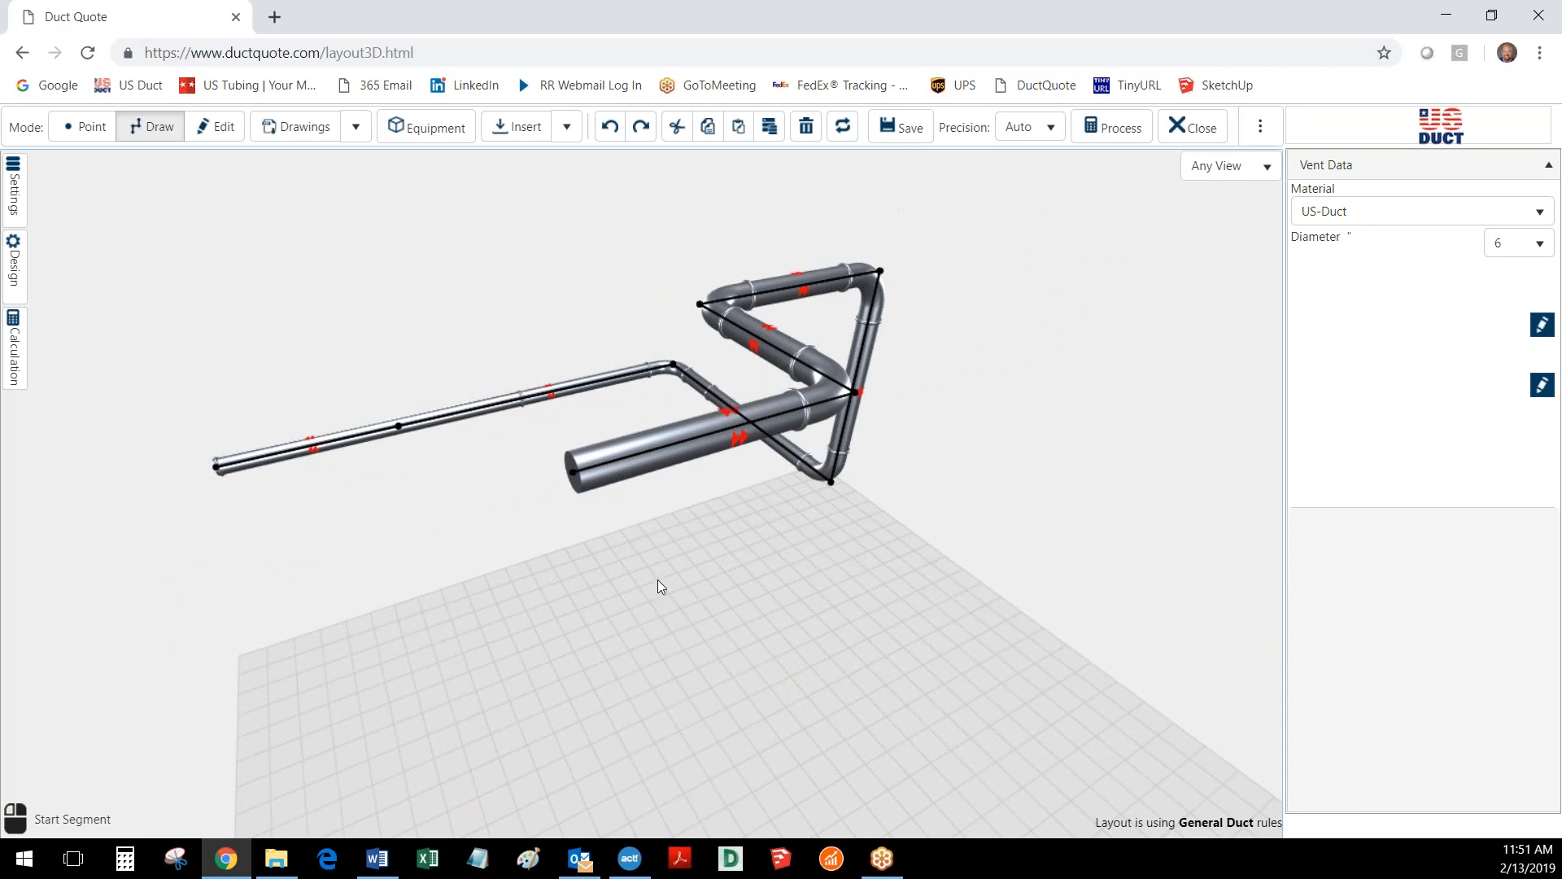
Step: Try a 45° turn from the open end of the run and cancel it before placing a segment
left_click(572, 479)
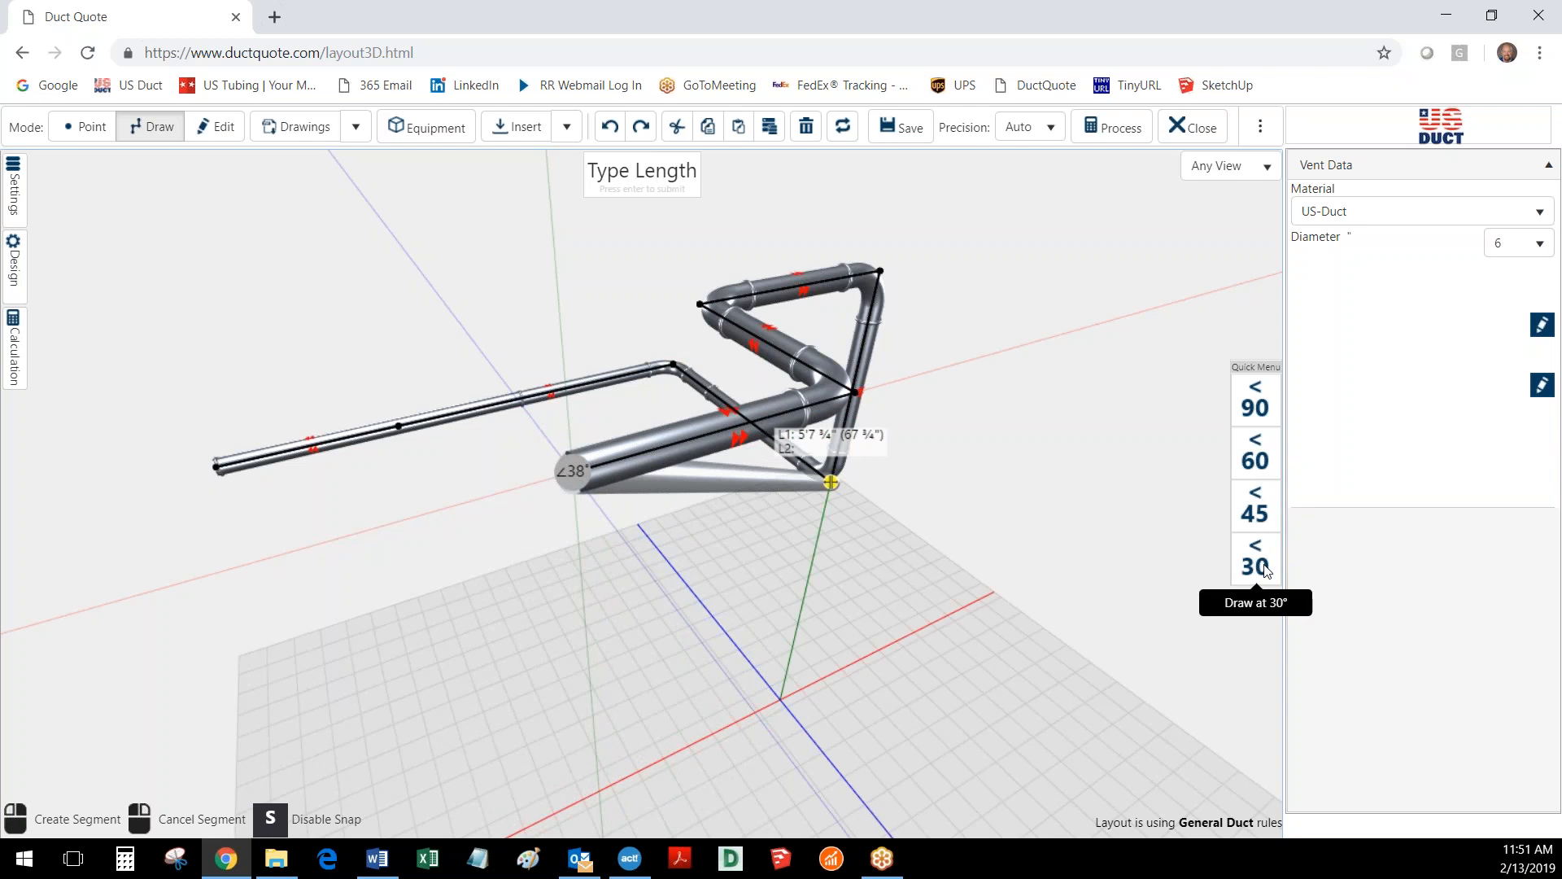
left_click(573, 478)
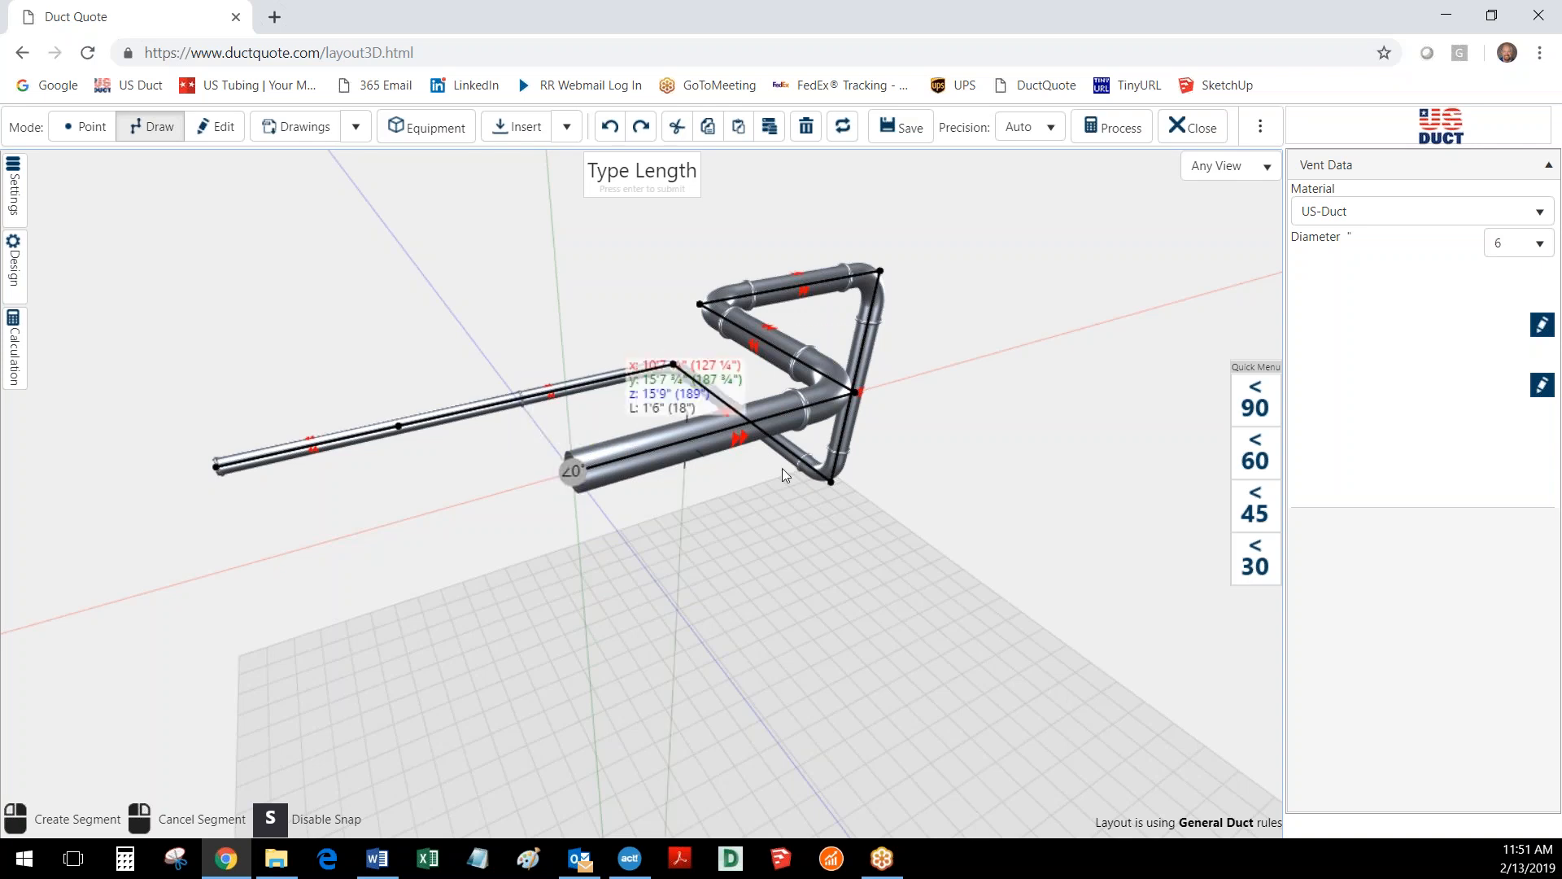
left_click(1256, 510)
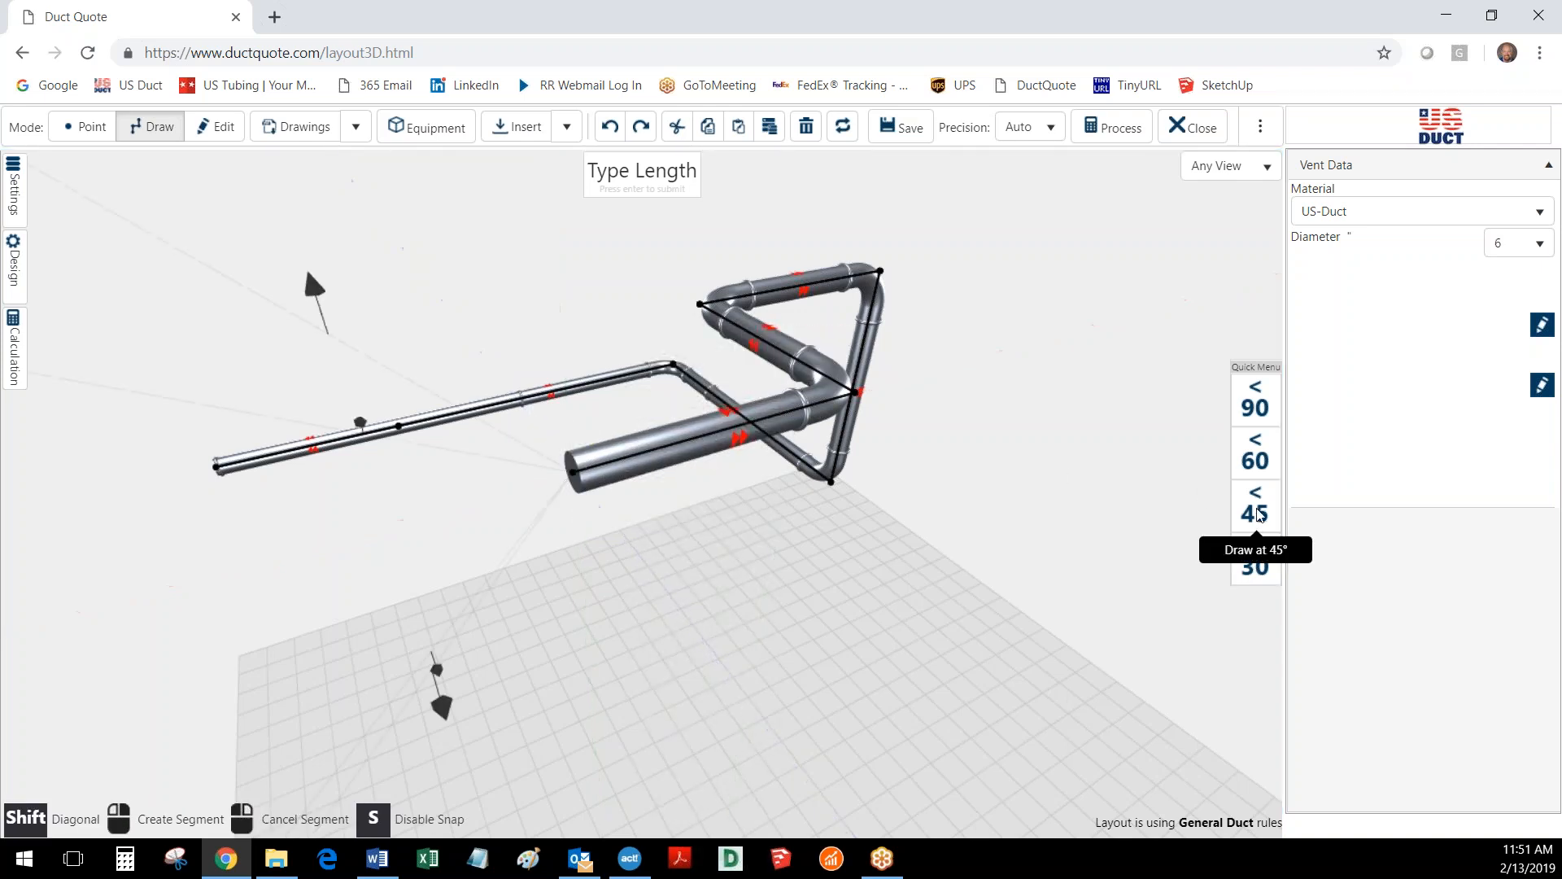
middle_click_drag(627, 574, 656, 573)
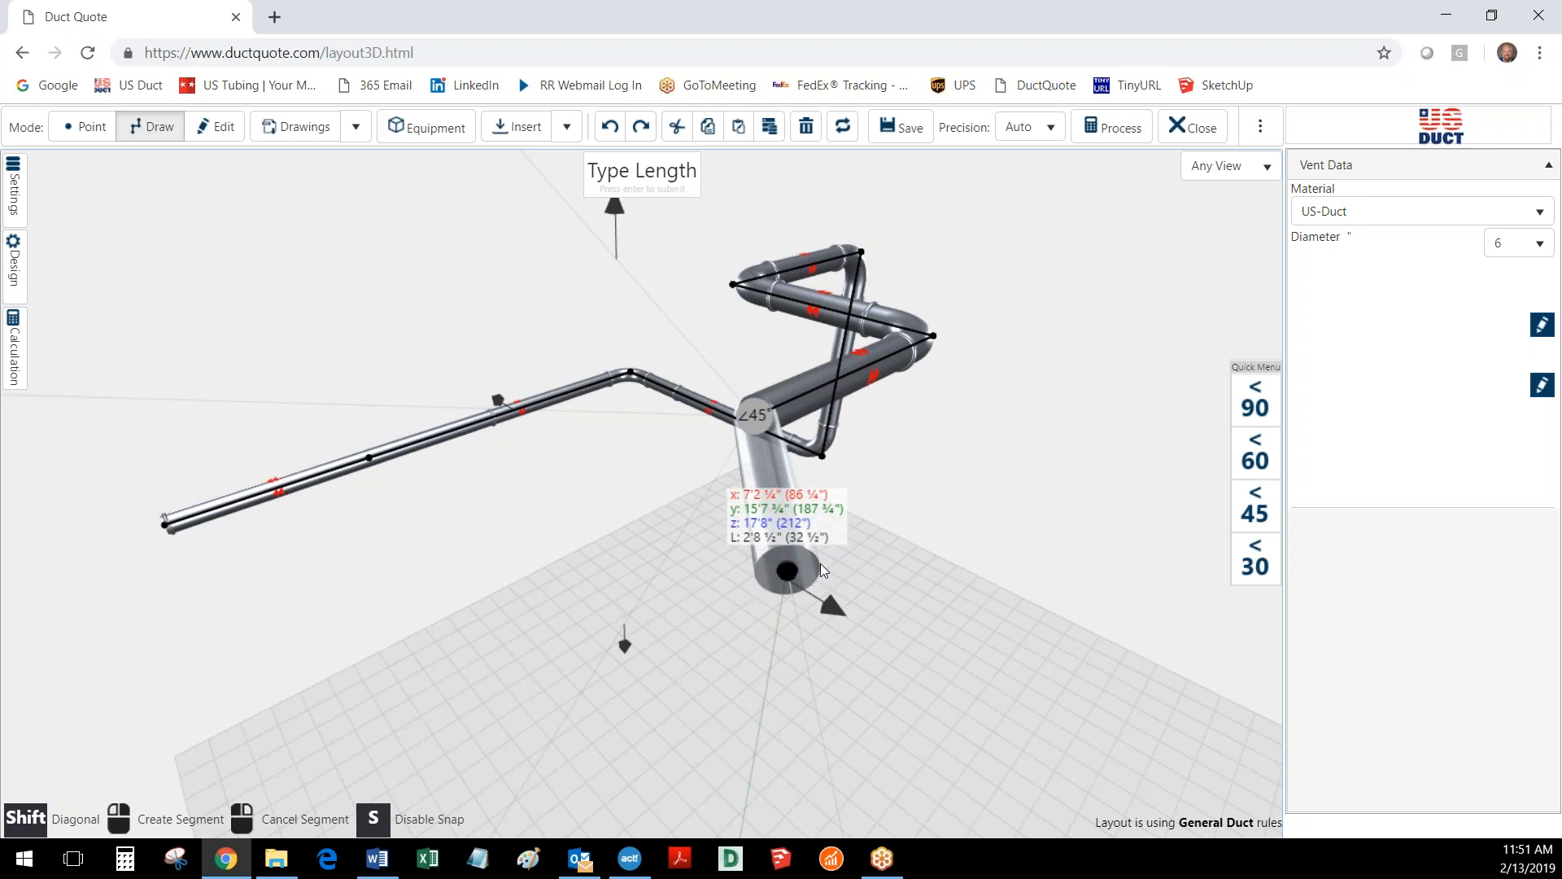
left_click(1257, 510)
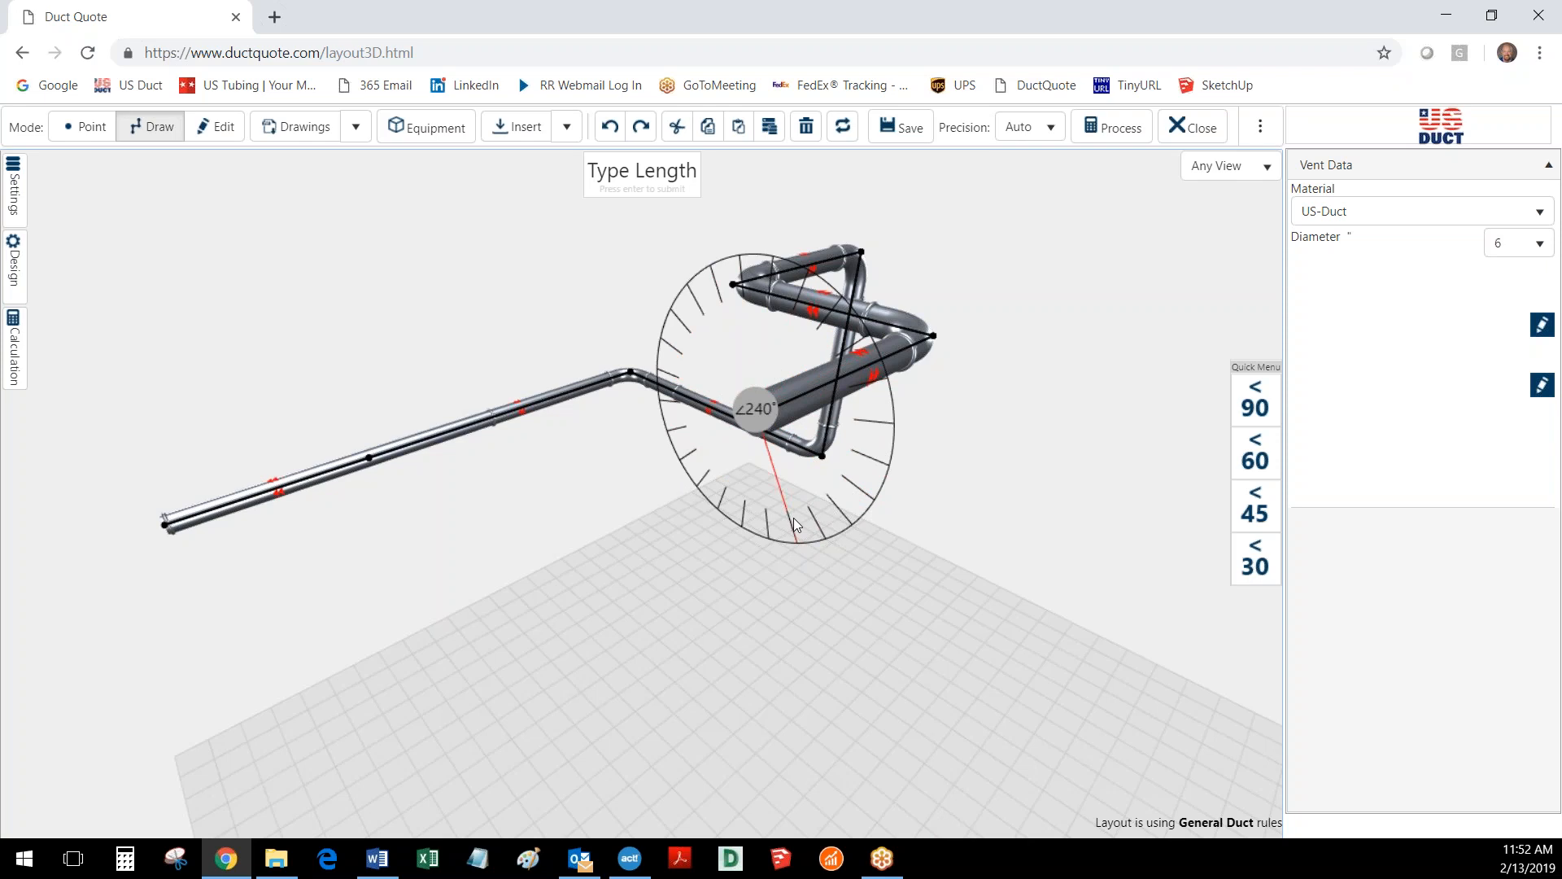
key("Escape")
Step: Try a 90° turn along negative z from the open end of the run and cancel the segment
middle_click_drag(794, 518, 765, 530)
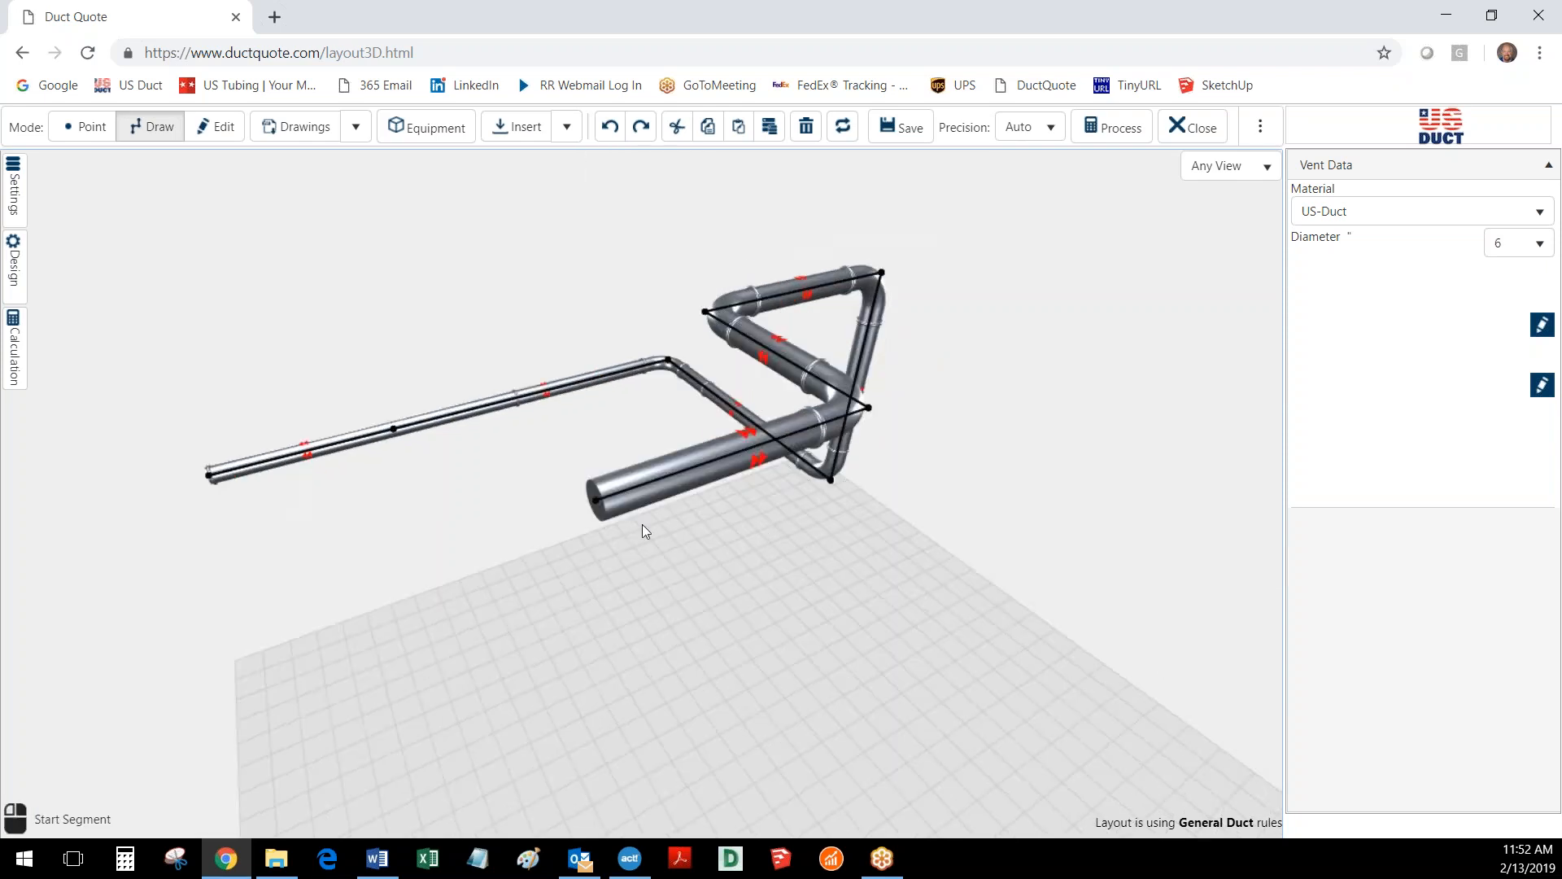
left_click(594, 501)
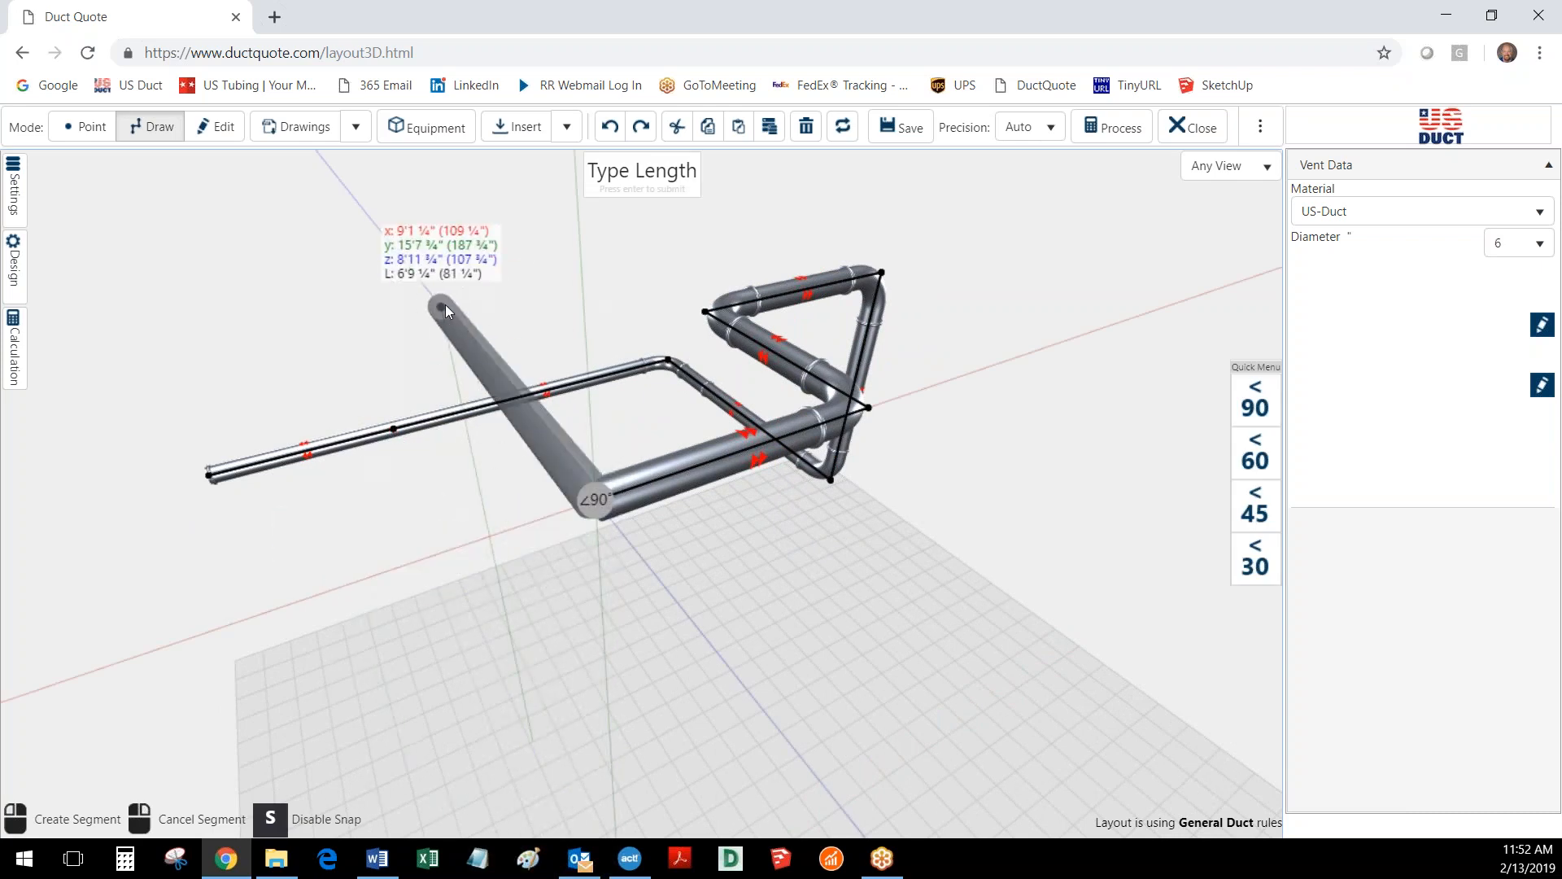
right_click(446, 304)
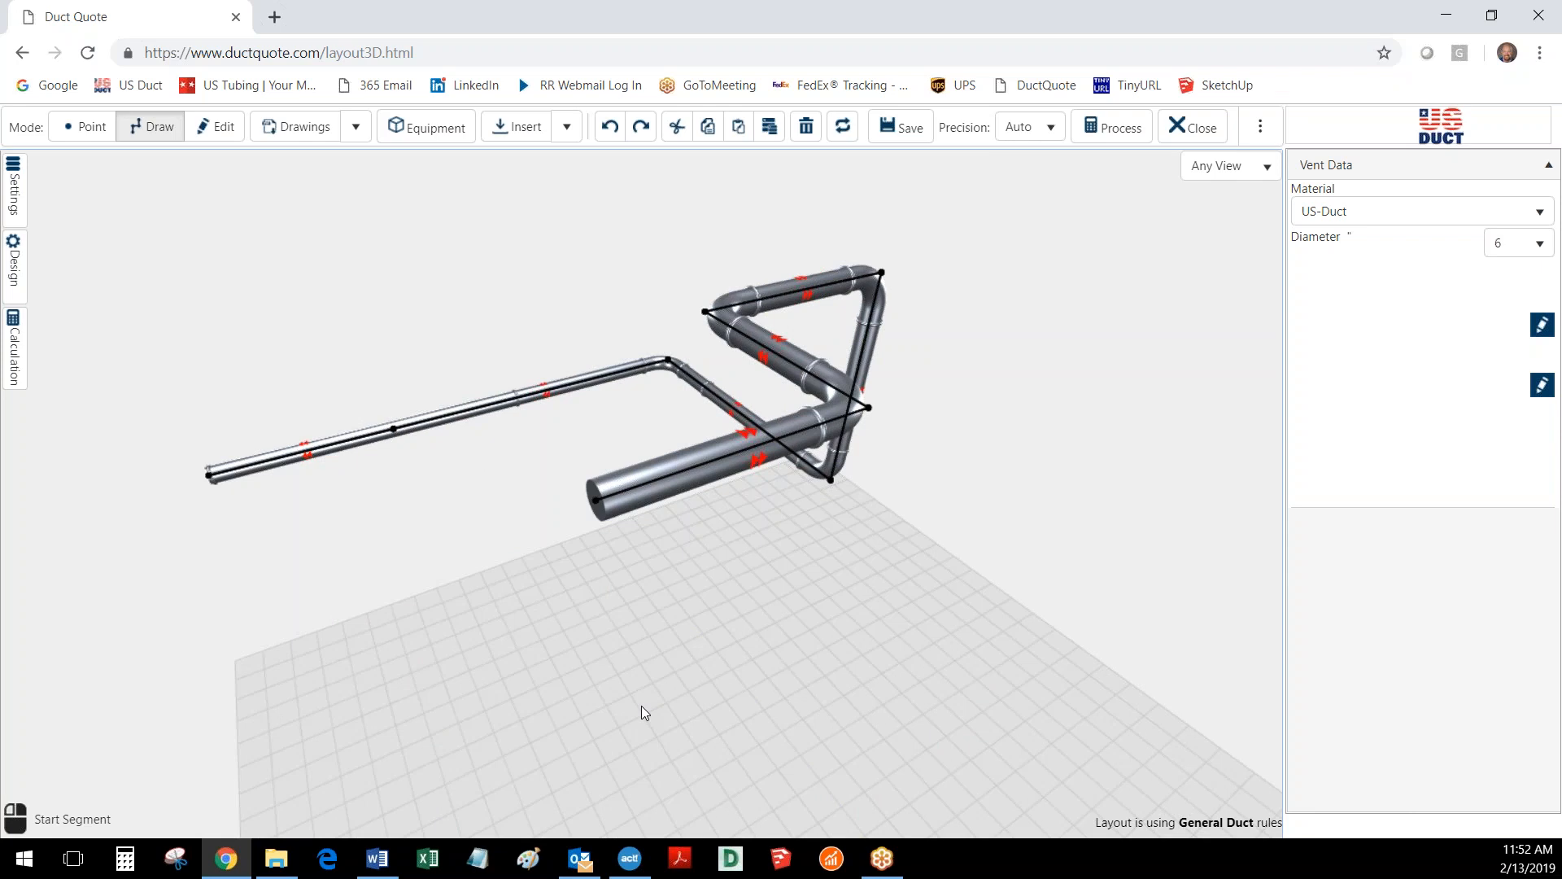